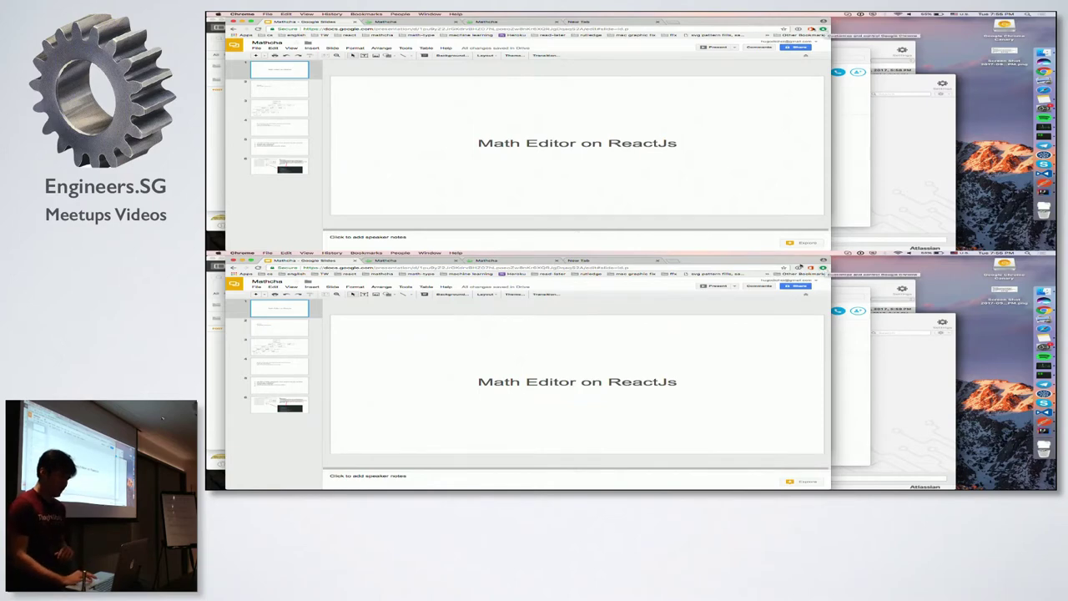
Bring the Mathcha editor forward and resize the Chrome window.
click(539, 23)
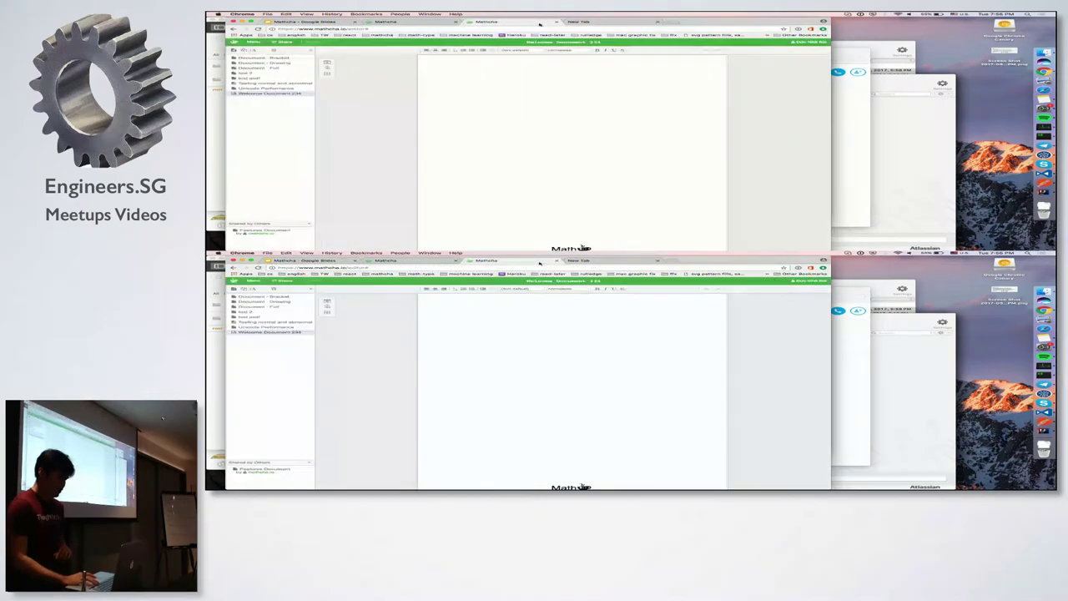
drag(583, 247, 583, 211)
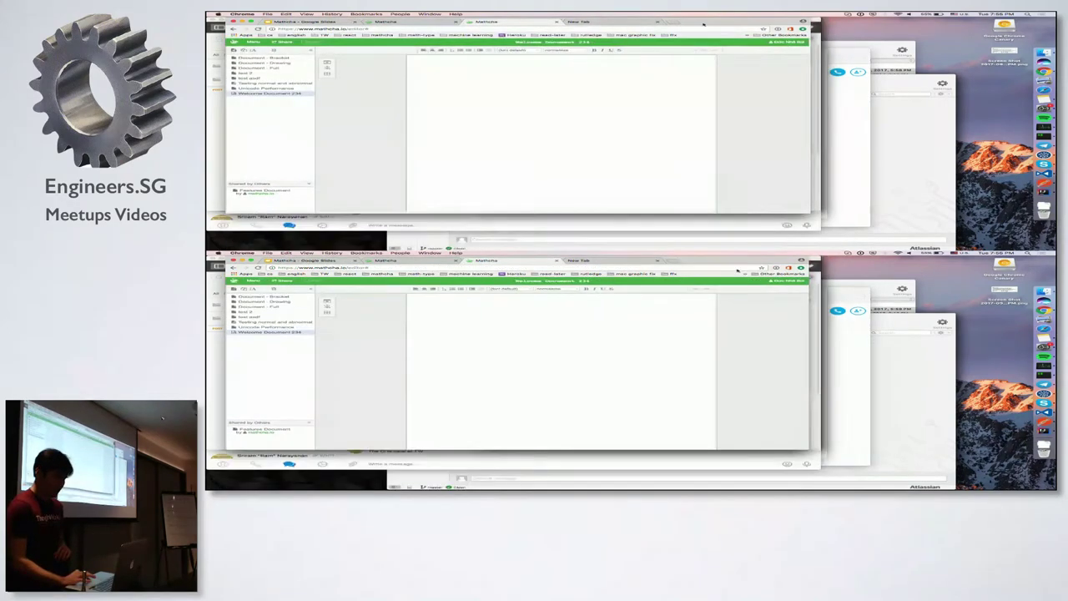
drag(820, 125, 933, 125)
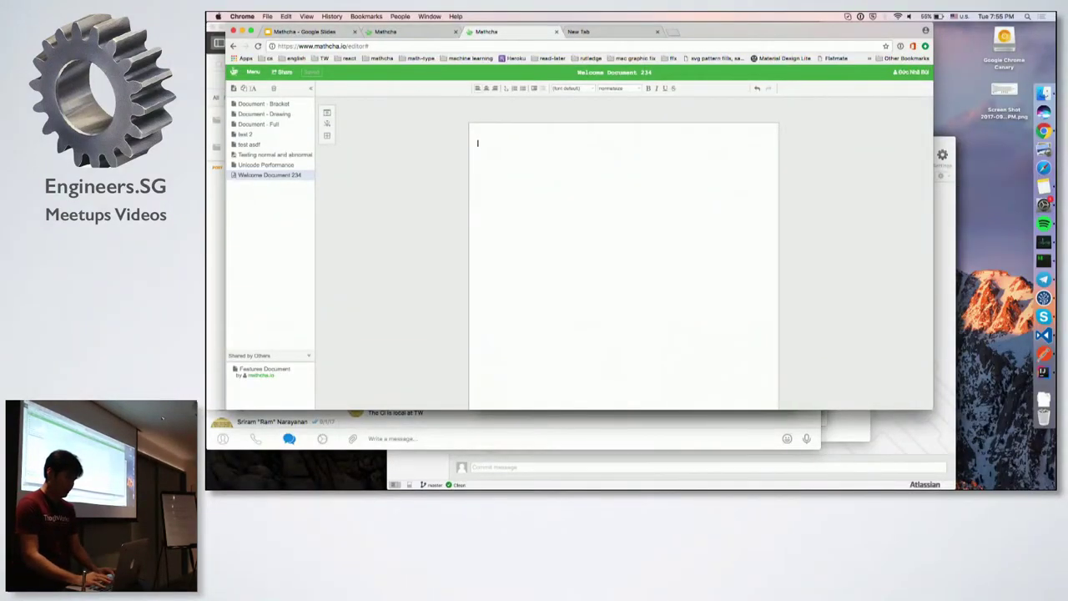
Write 'Normal editor' at the top of Welcome Document 234, zoom in, and bring up the insert list.
text(Normal )
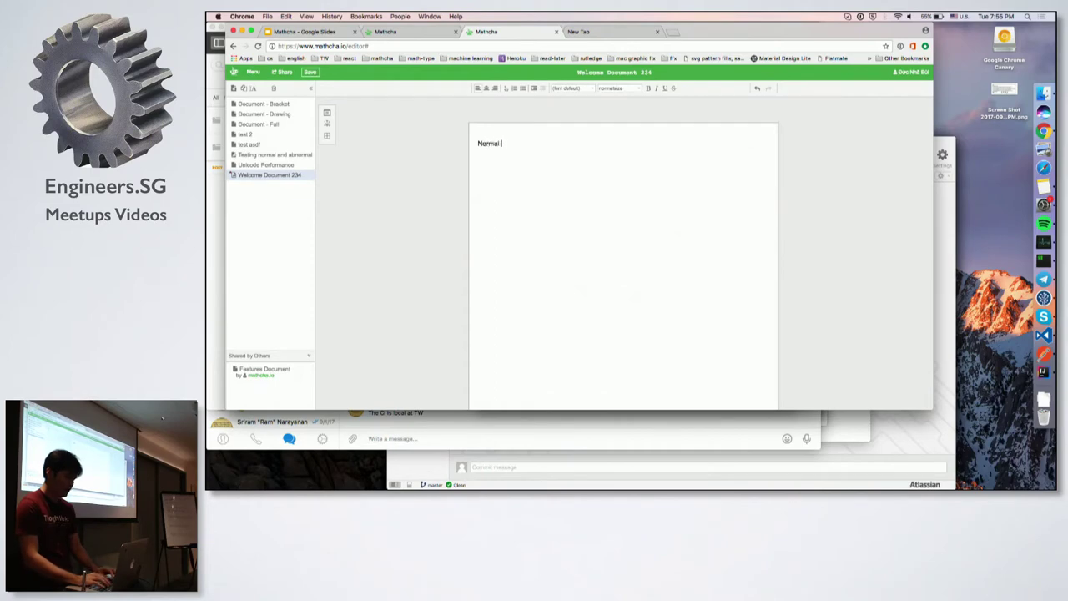
text(equat)
key(BackSpace)
key(BackSpace)
key(BackSpace)
key(BackSpace)
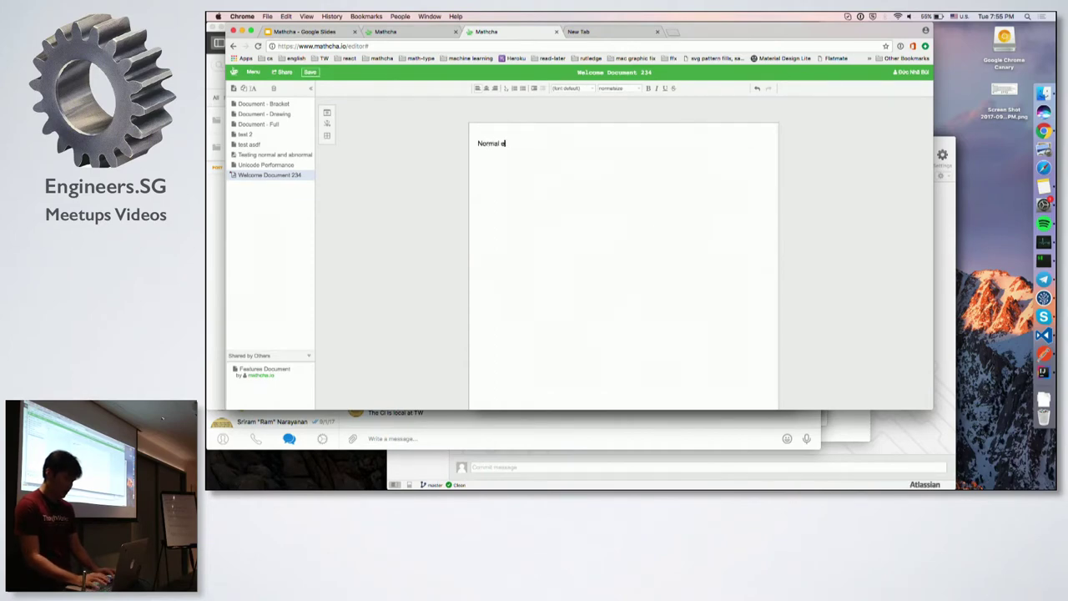
text(ditor)
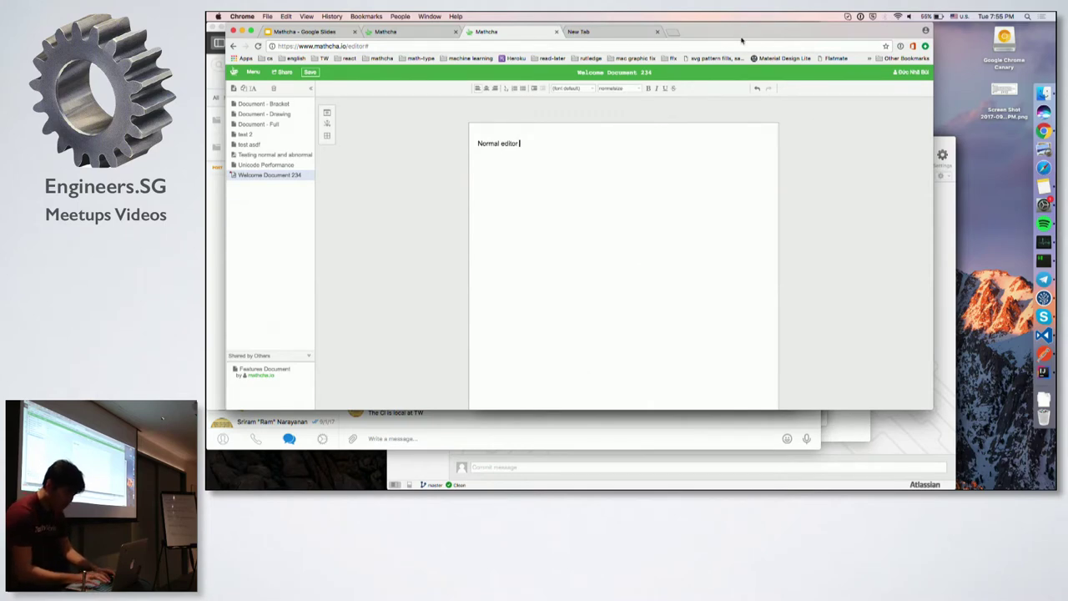
key(super+equal)
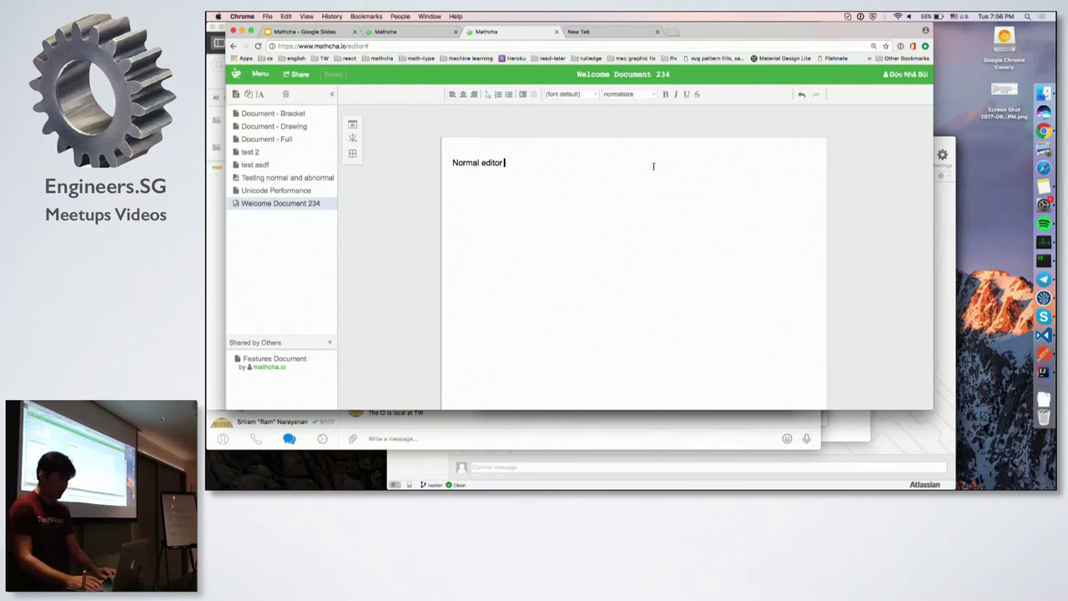
key(backslash)
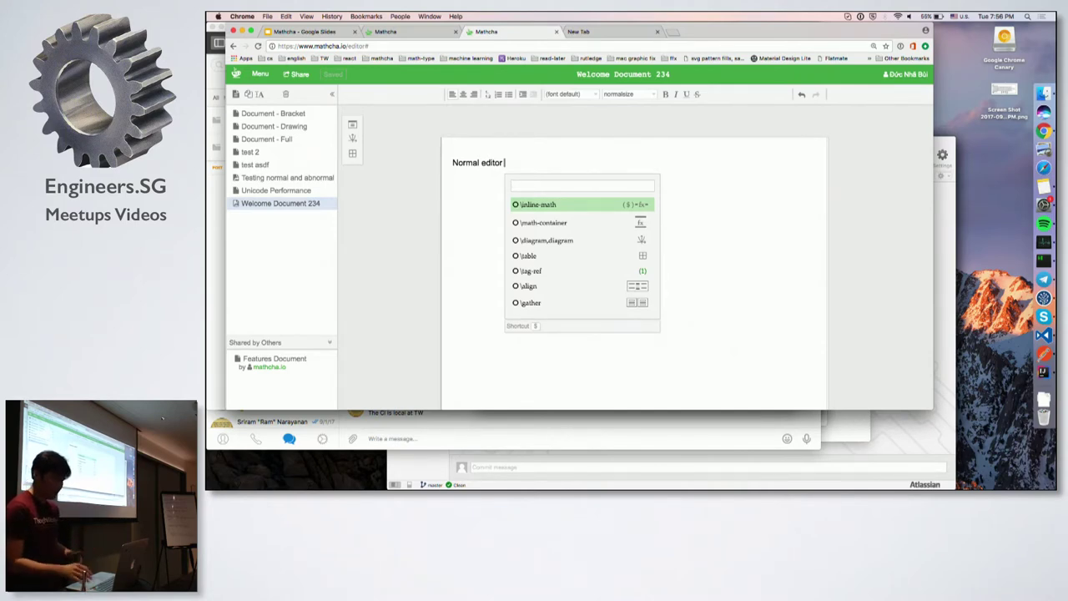
Insert a math container reading fx=Emc^2 followed by the α symbol.
key(Down)
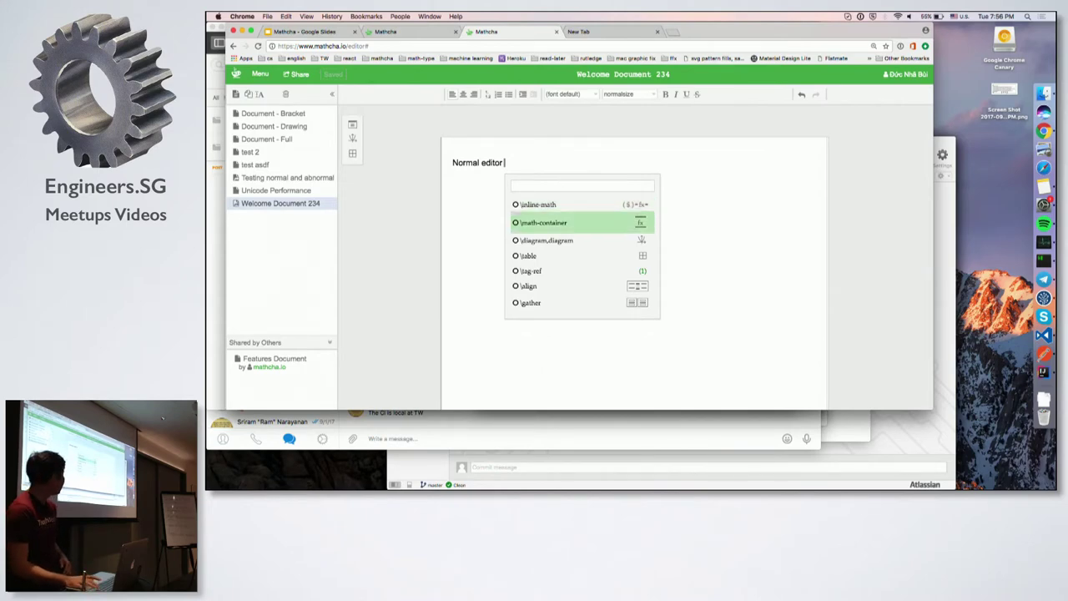
key(Return)
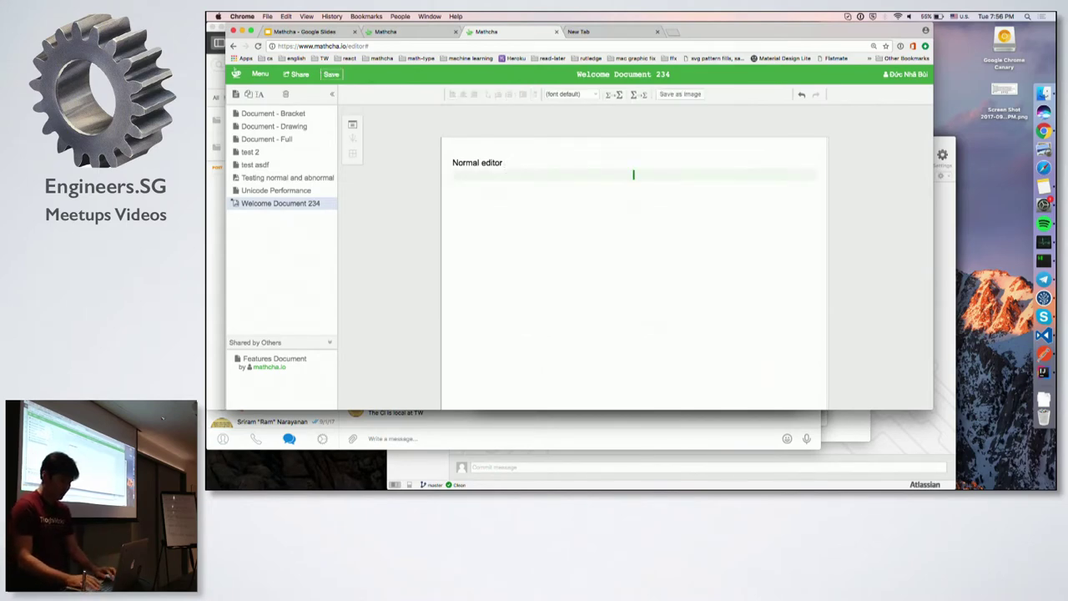
text(fx=E)
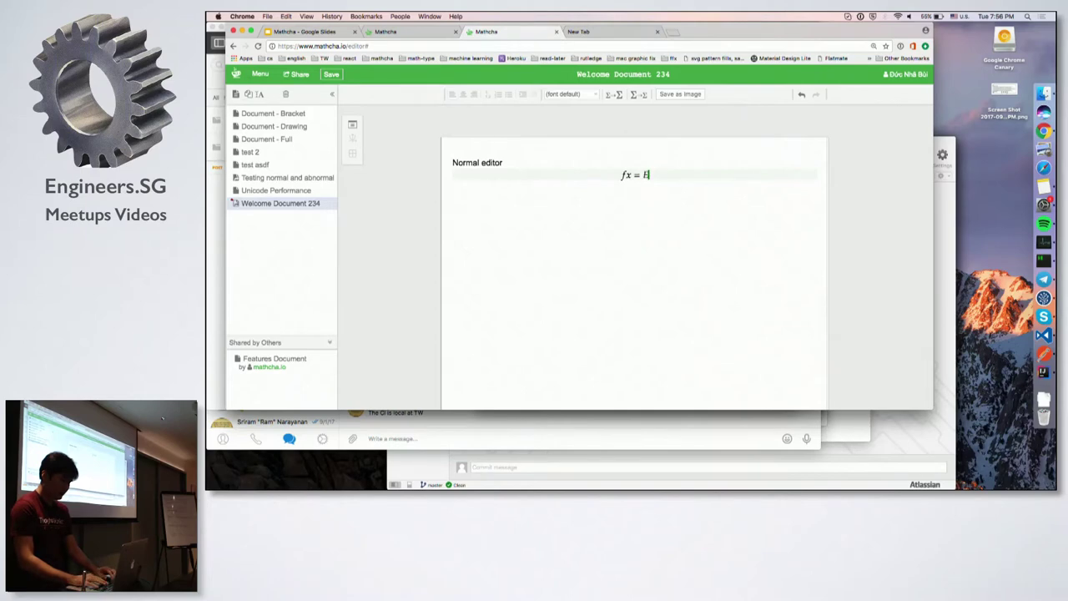
text(mc)
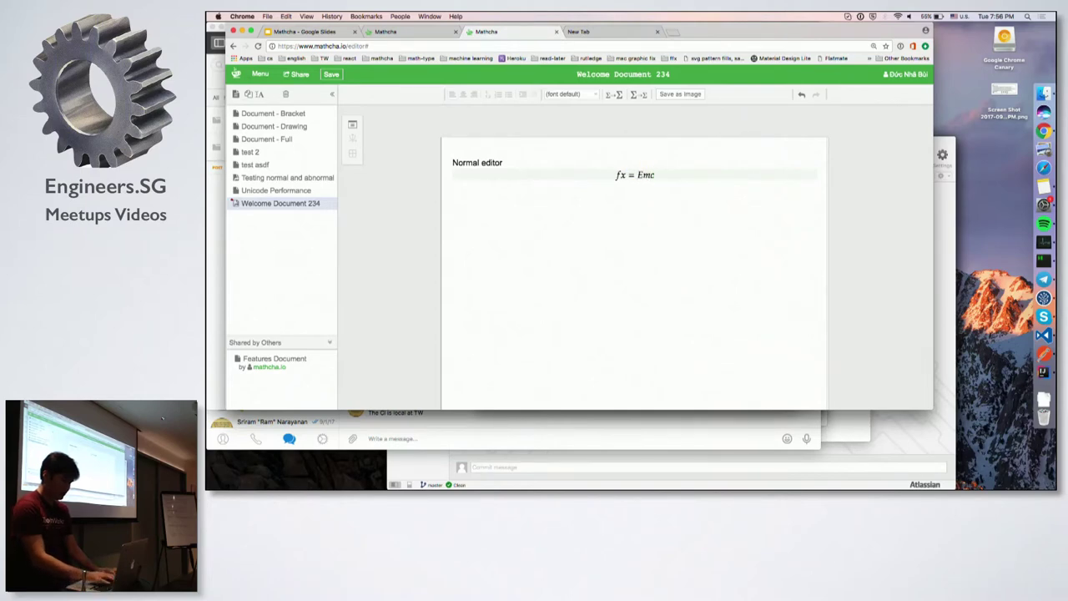
text(^2)
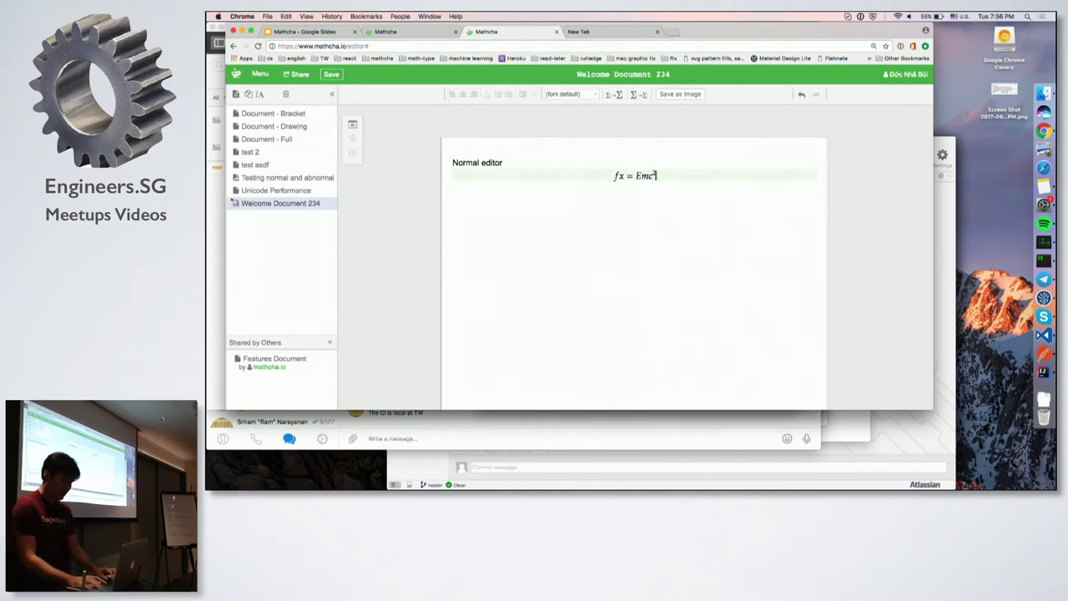
key(backslash)
text(alpha)
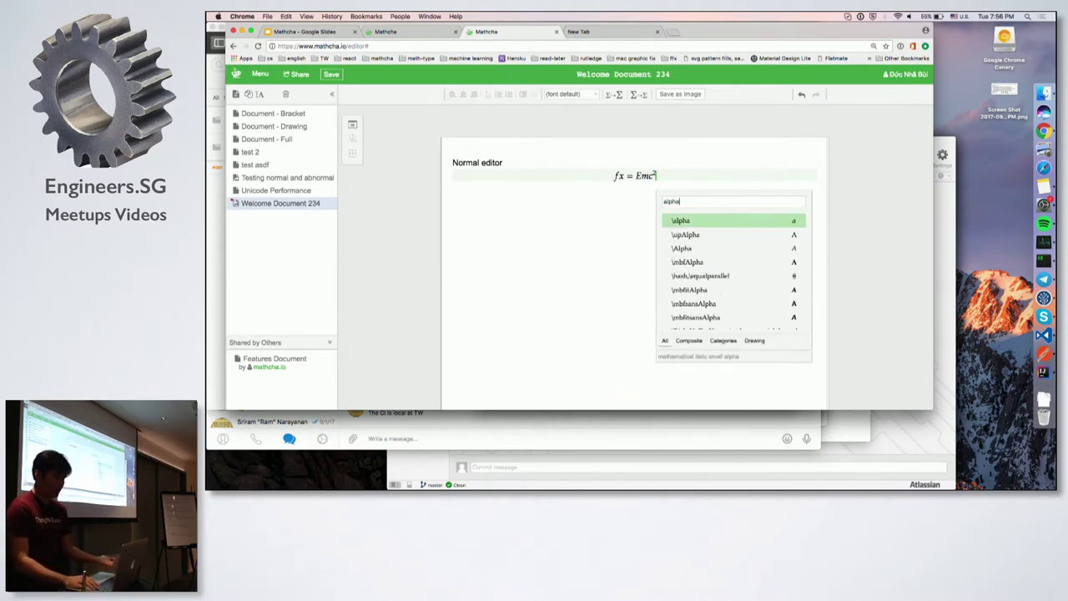
key(Return)
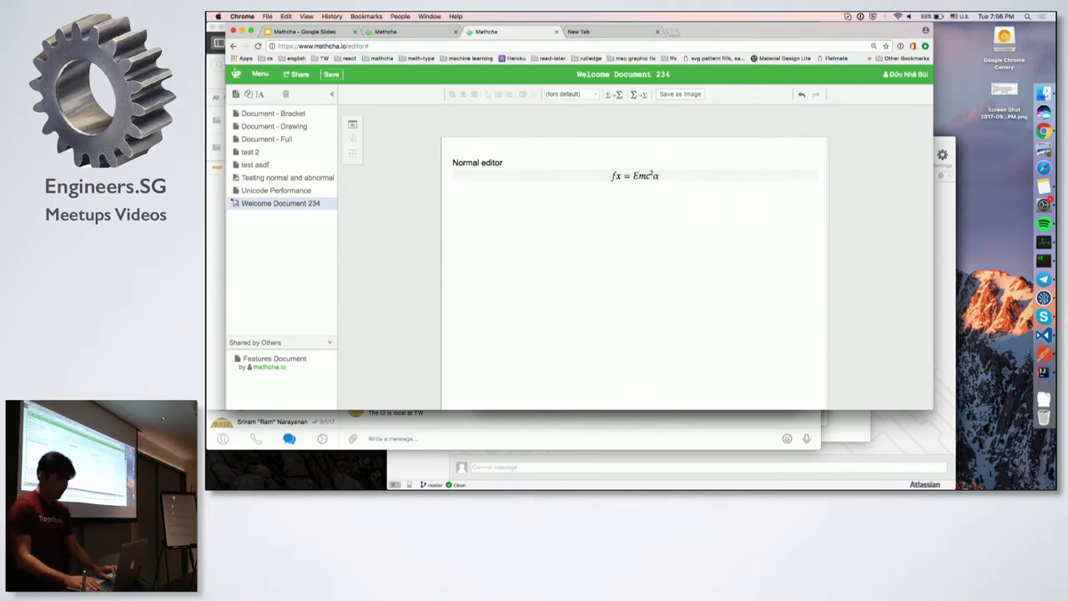
Add + and a matrix whose cells are filled with a, a, a.
text(+)
key(backslash)
text(matrix)
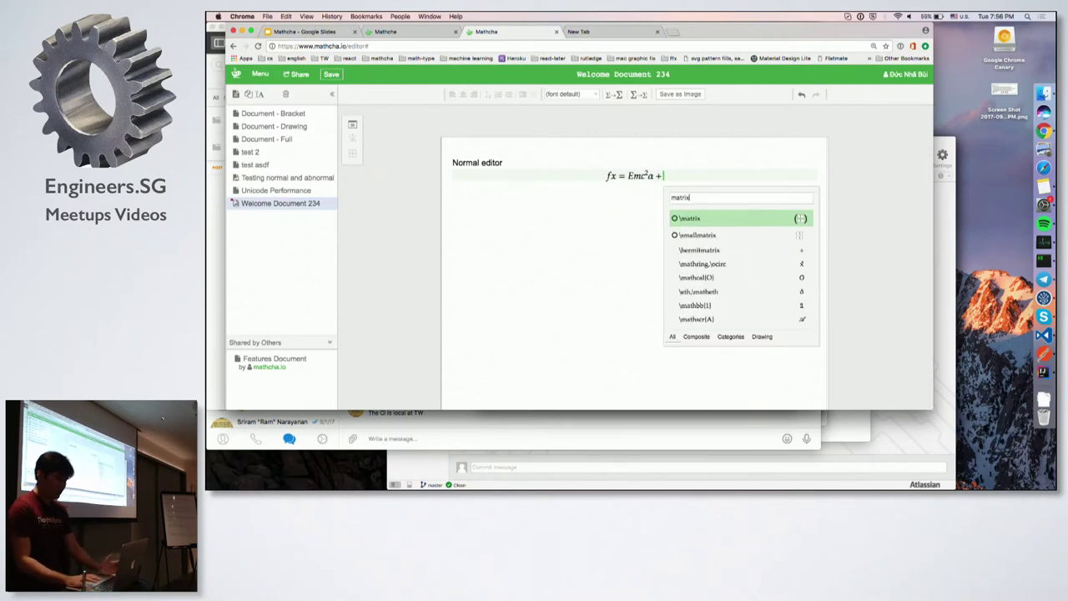
key(Return)
text(a)
key(Return)
text(a)
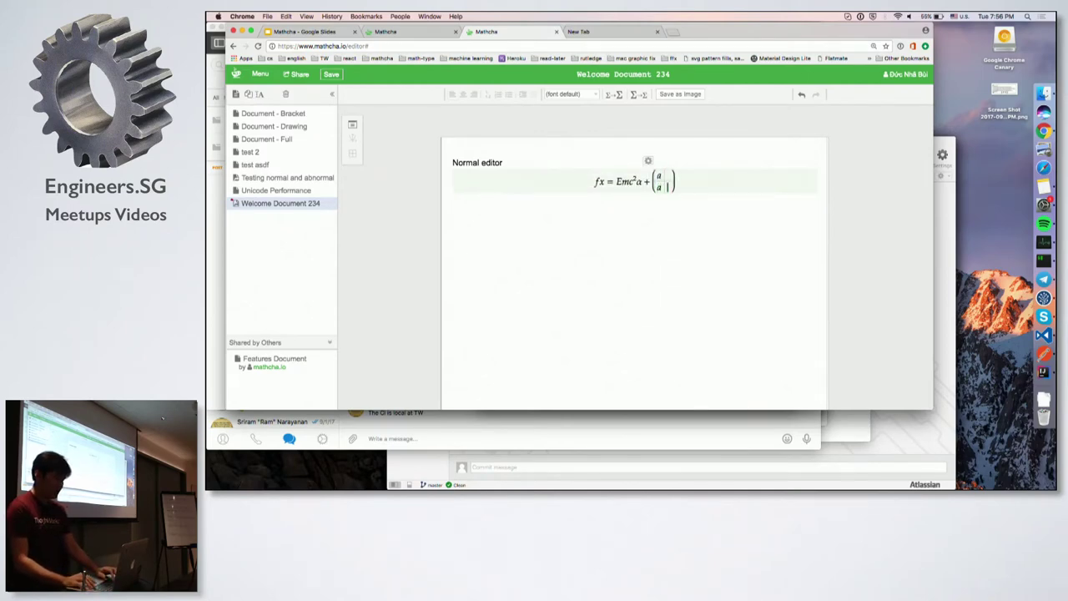
key(Tab)
text(a)
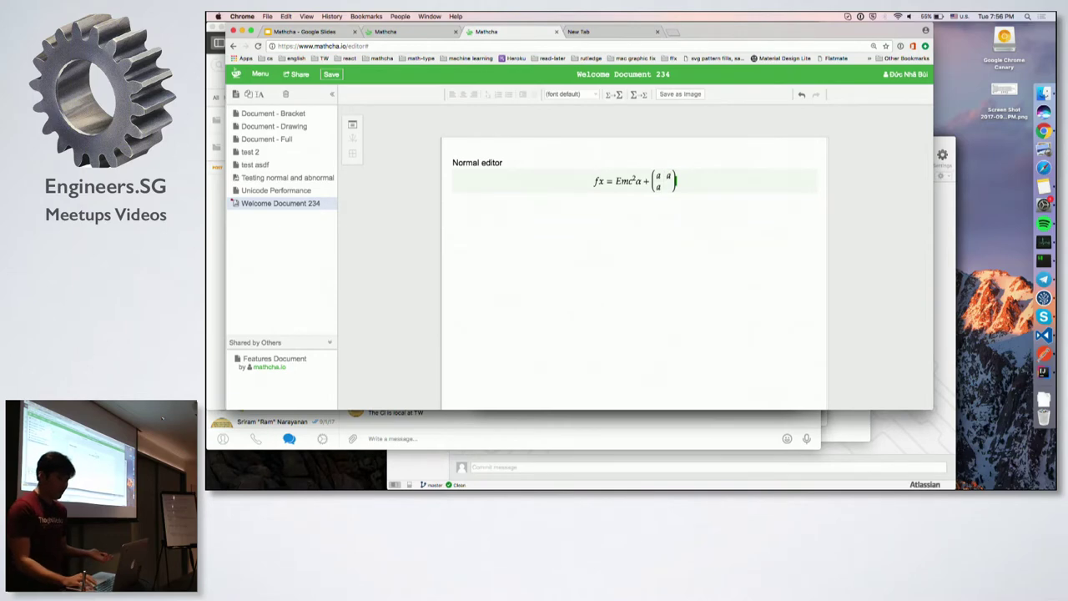
Sketch α in the symbol palette's Drawing tab, insert it after the matrix, and start a new line.
key(backslash)
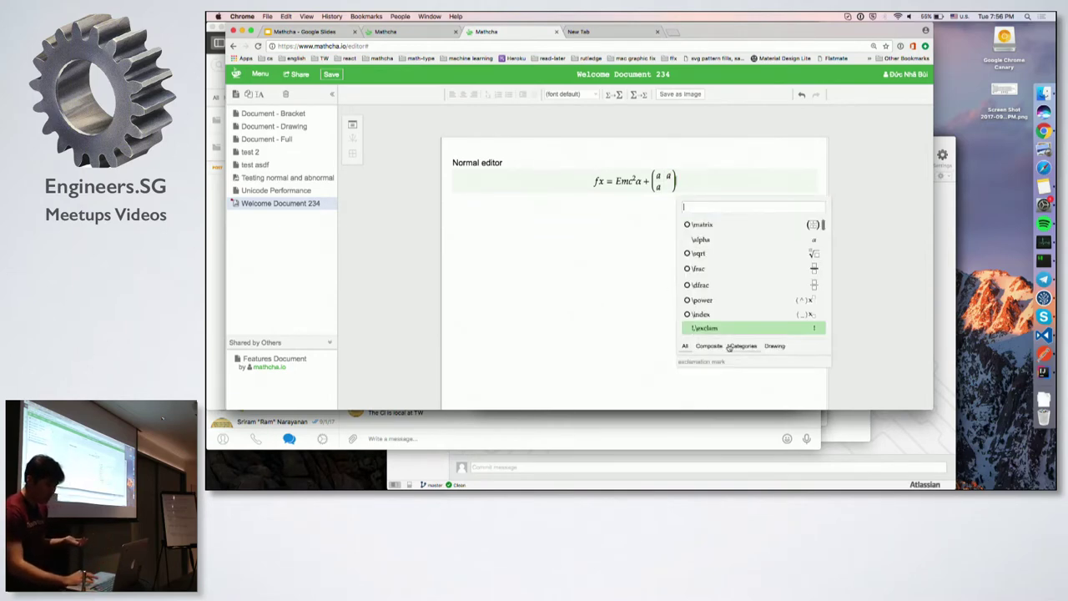
click(742, 345)
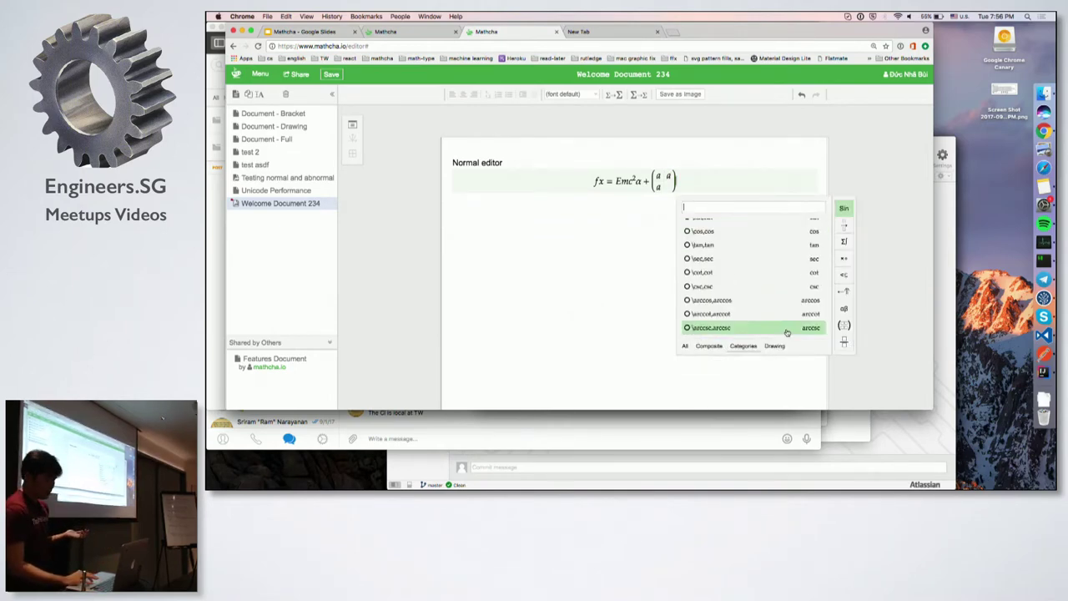
click(845, 262)
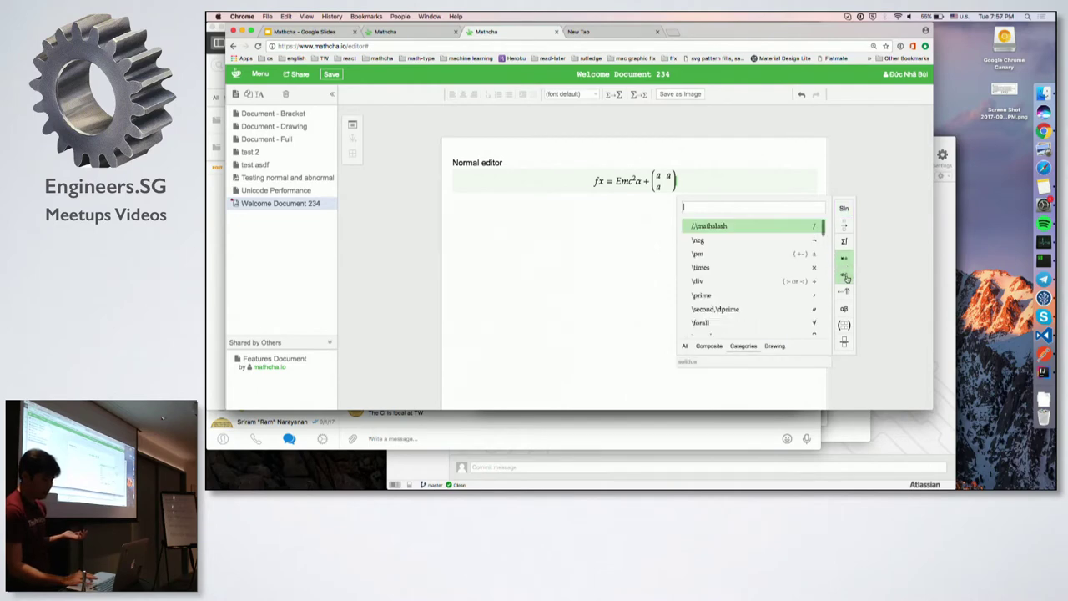
click(843, 274)
click(844, 291)
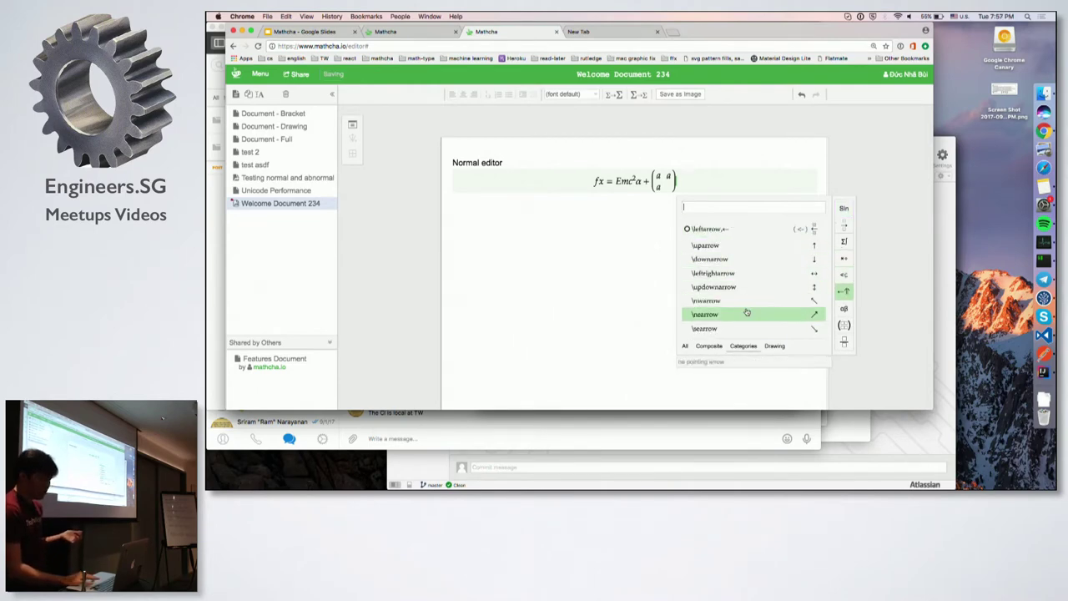
click(774, 345)
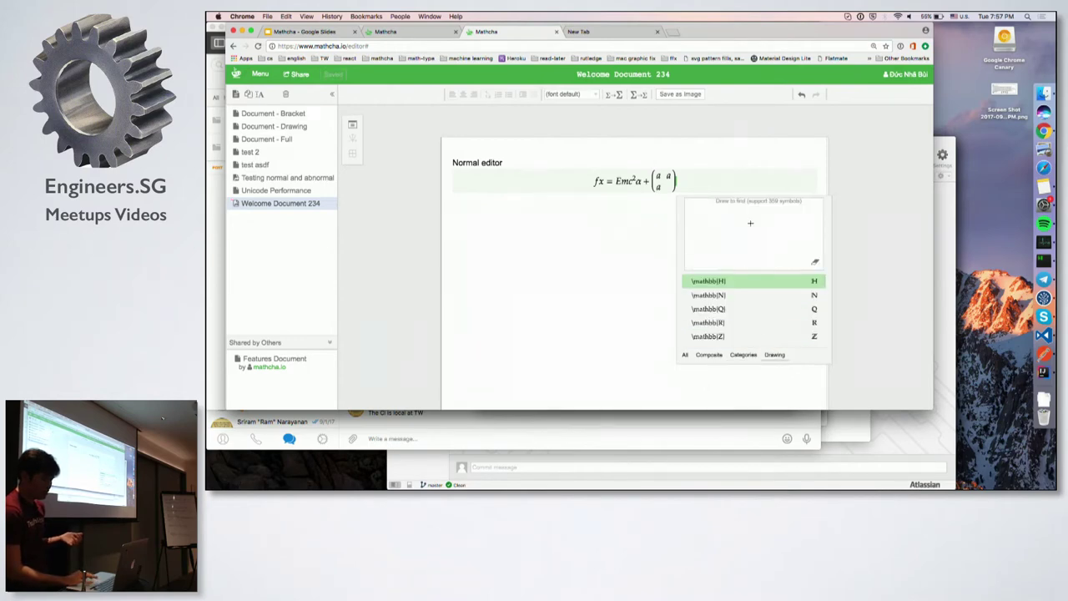
mouse_move(749, 224)
mouse_down()
mouse_move(733, 246)
mouse_move(757, 247)
mouse_up()
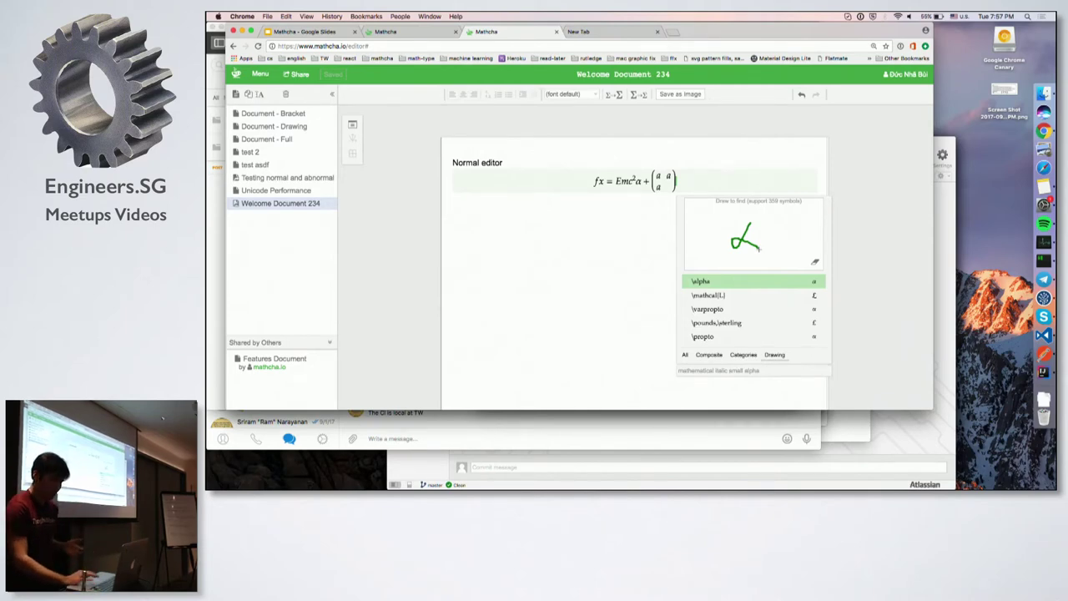
click(735, 281)
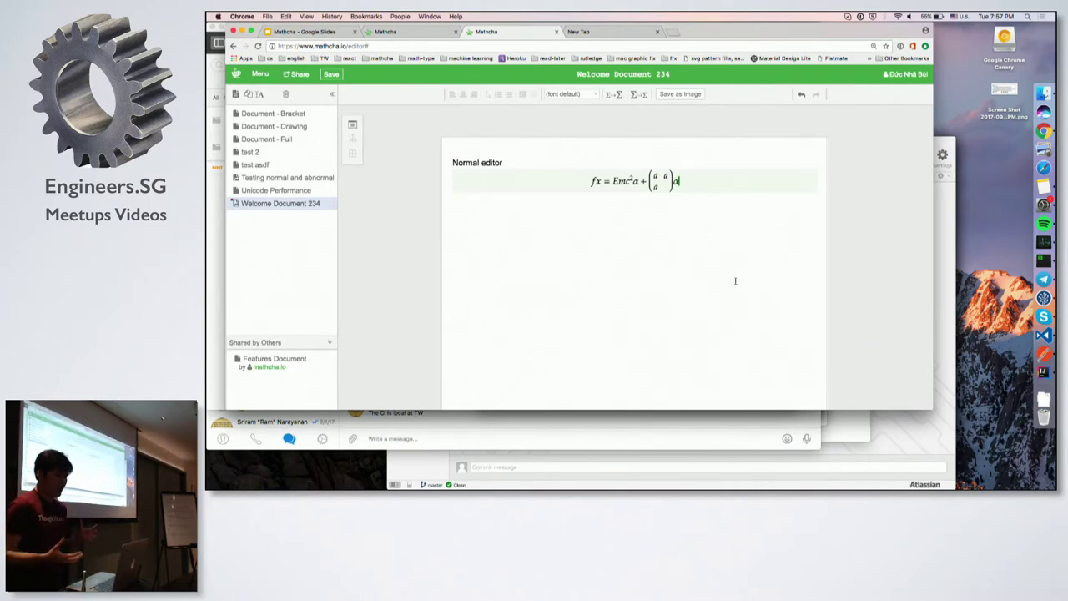
key(Return)
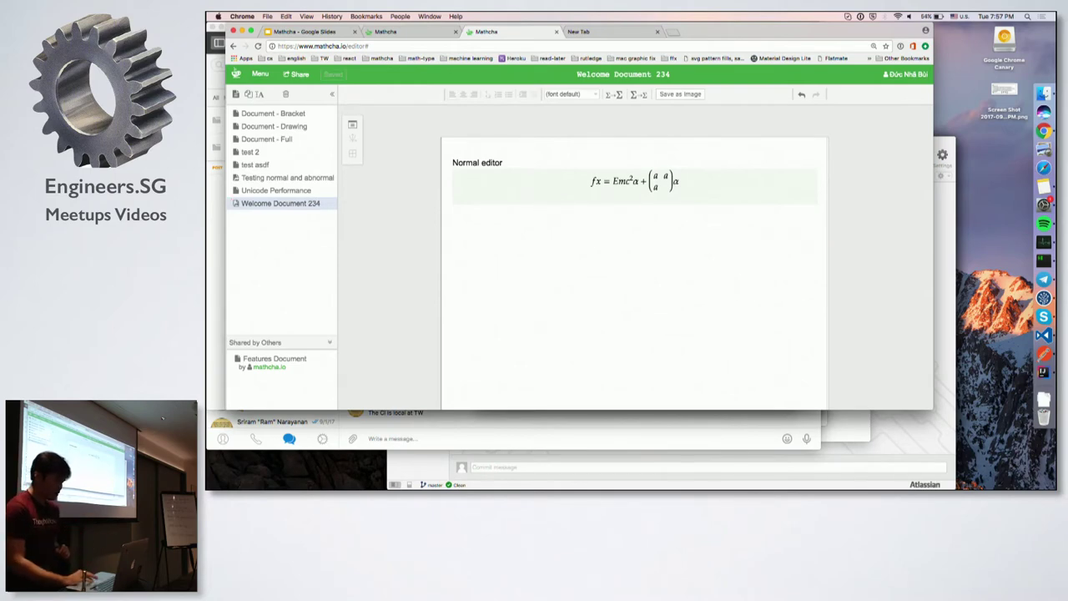
Place a grid diagram below the equation with an fx math box typed as asdfsdf.
click(690, 287)
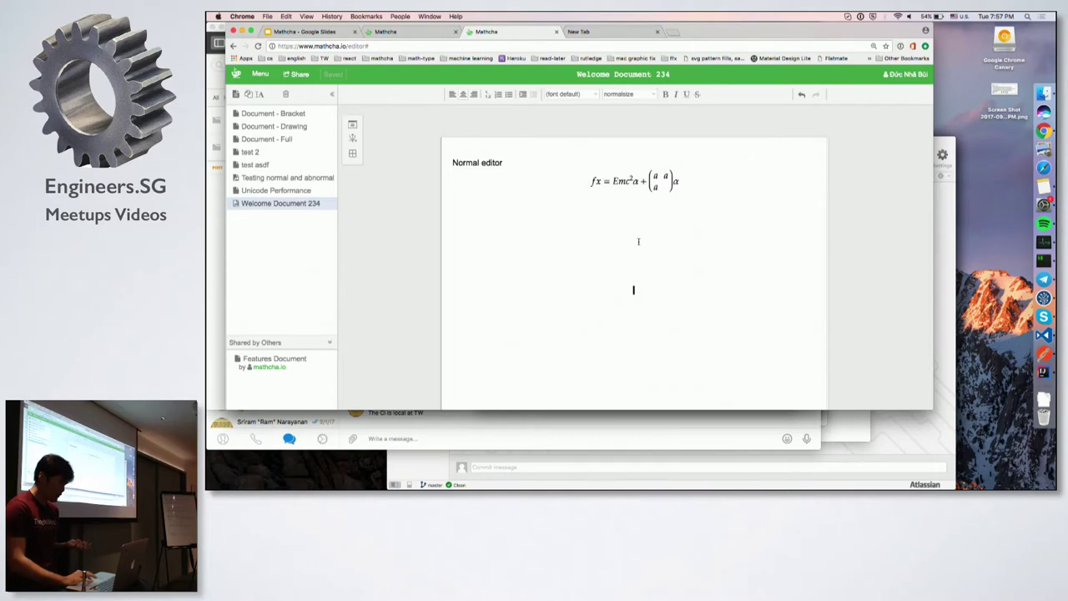
click(353, 138)
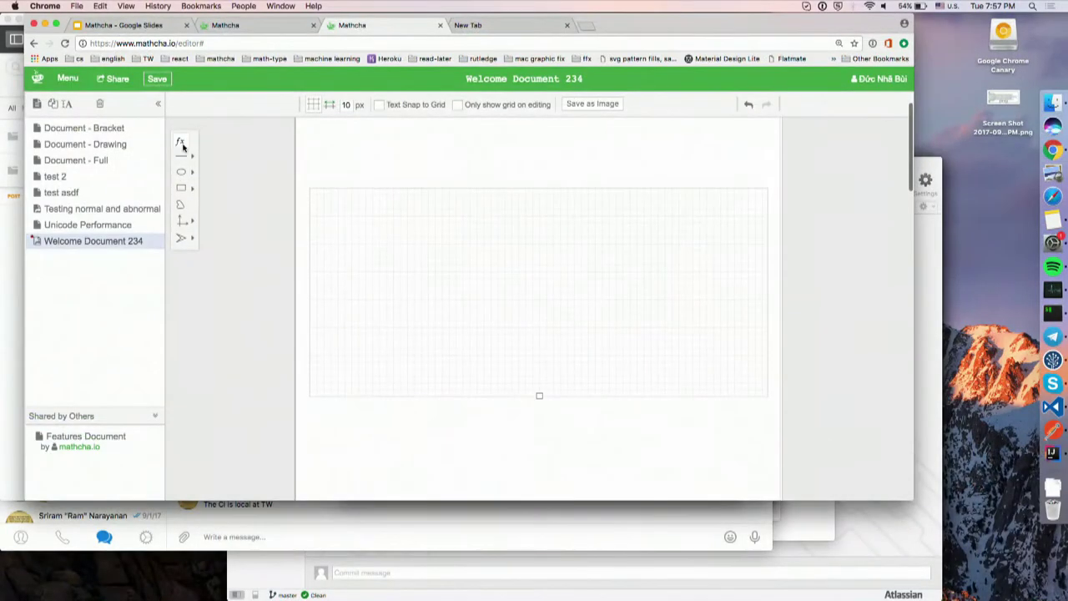
click(184, 147)
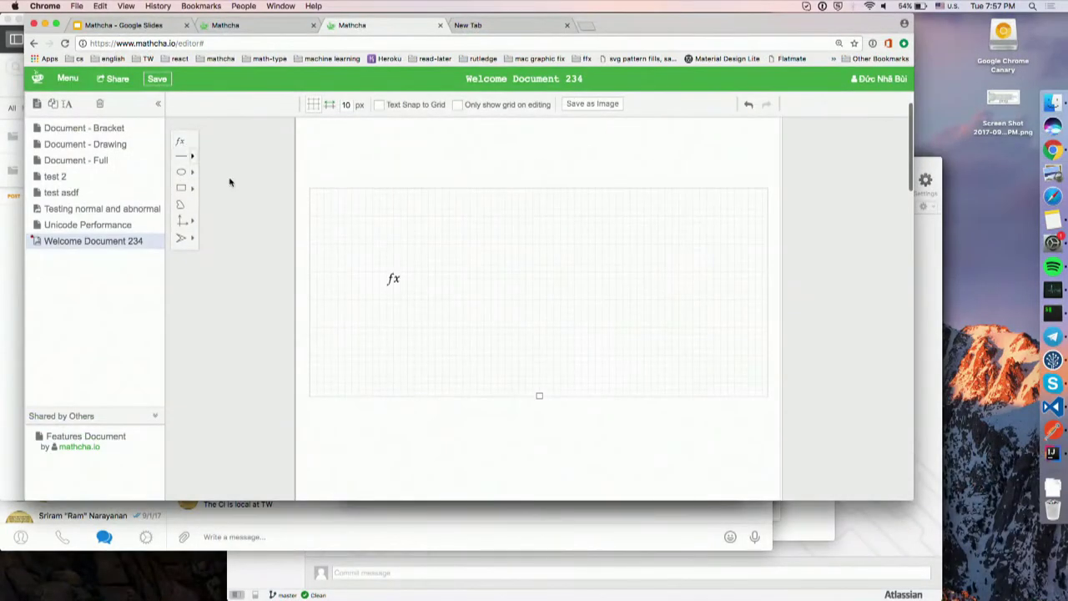
click(394, 283)
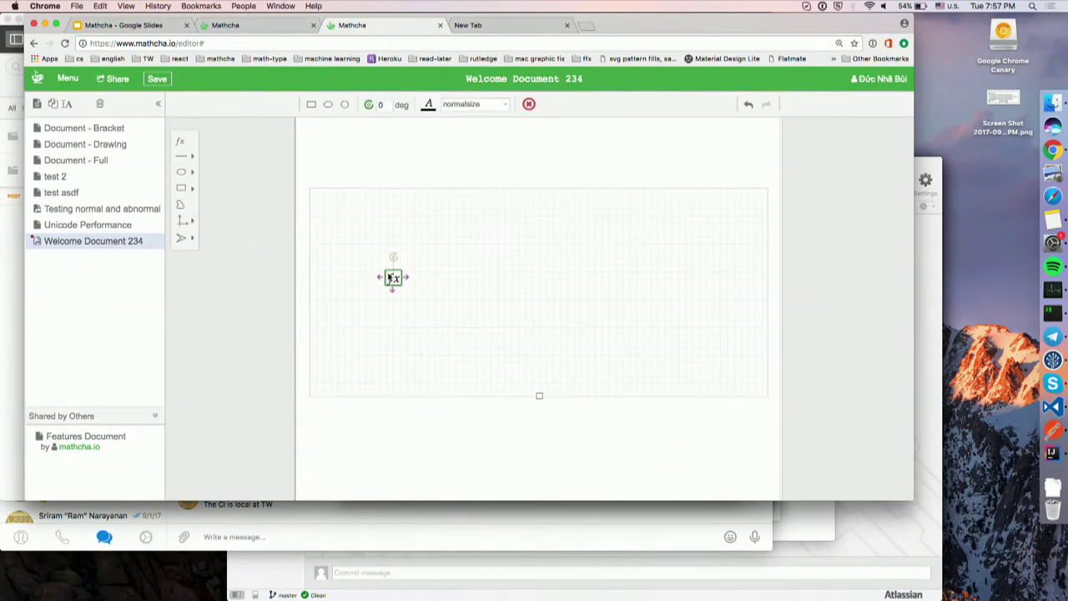
click(390, 278)
text(asd)
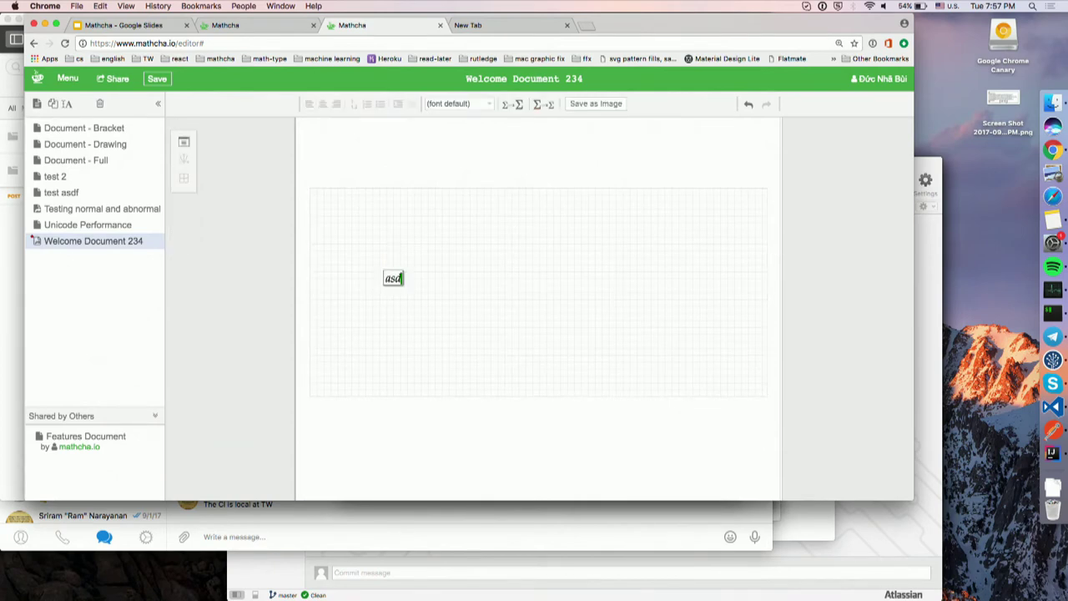
text(fsdf/)
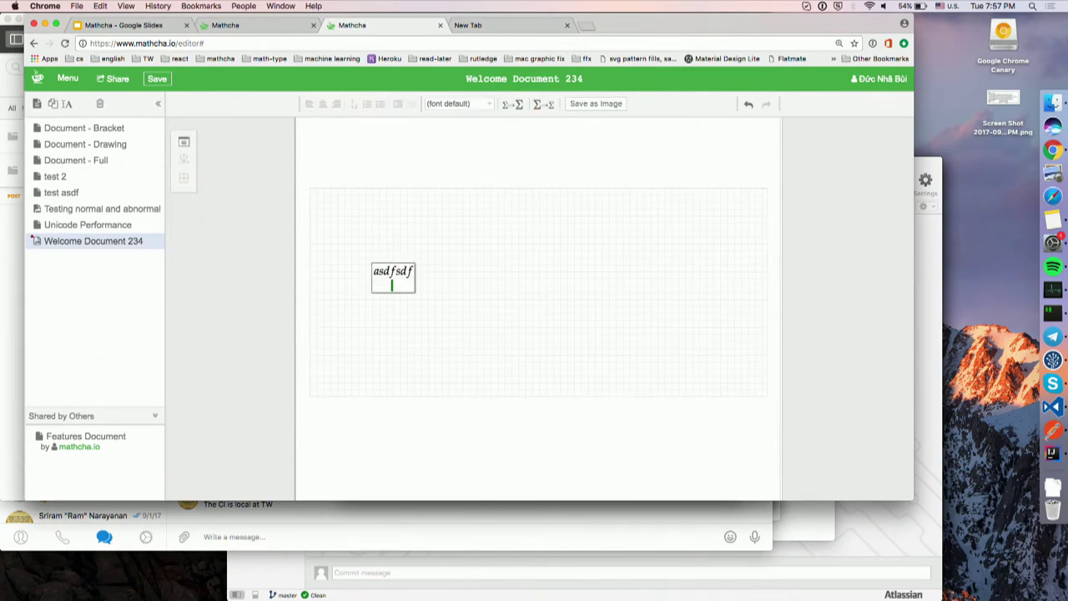
click(475, 281)
scroll(475, 282, down, 5)
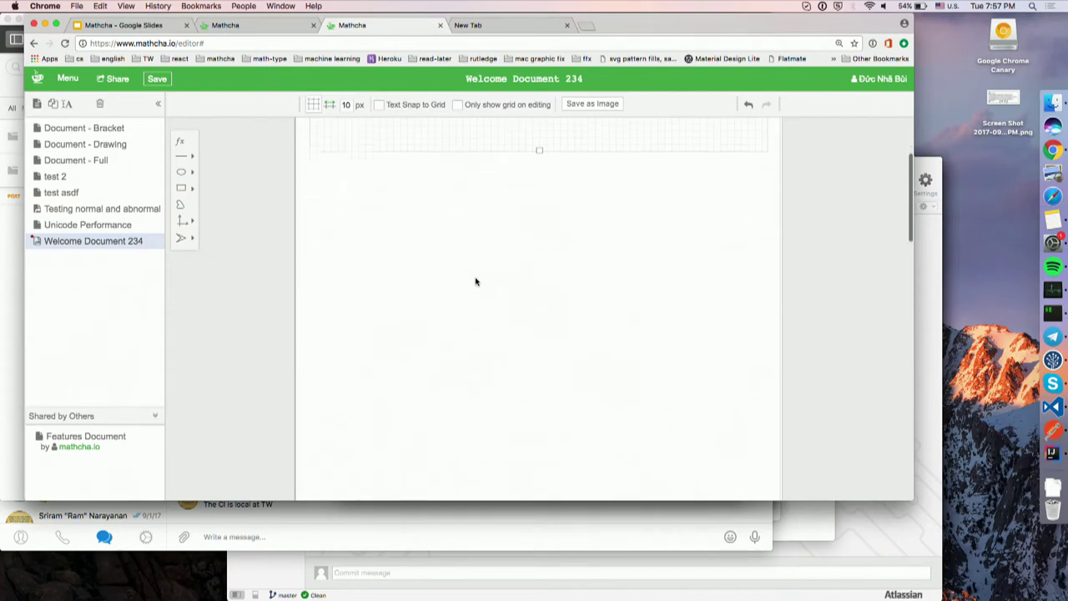
scroll(476, 281, down, 8)
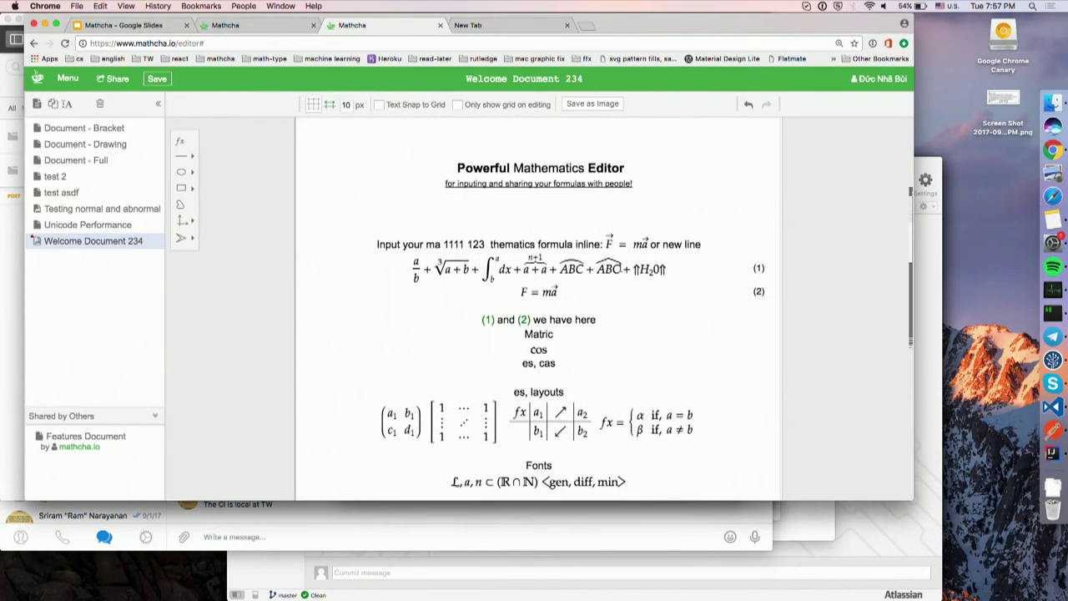
scroll(675, 273, down, 3)
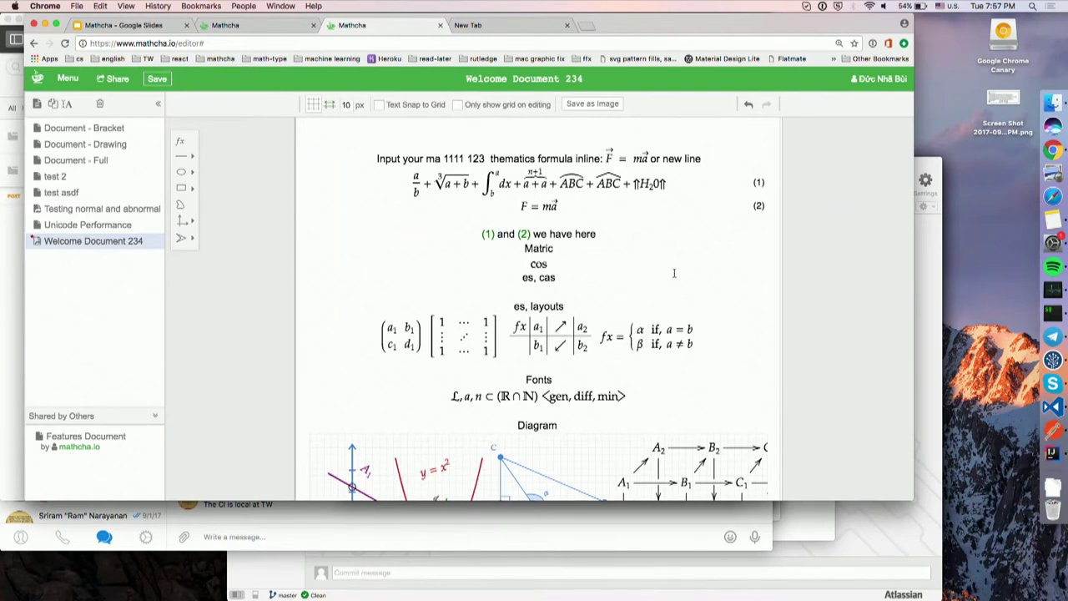
scroll(674, 273, down, 6)
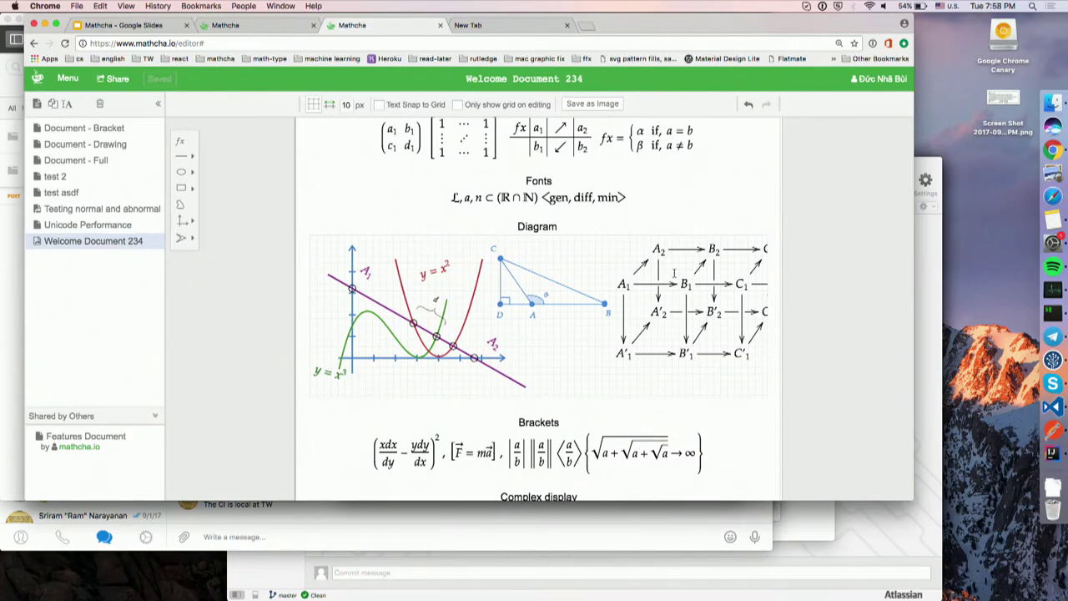
scroll(709, 255, up, 15)
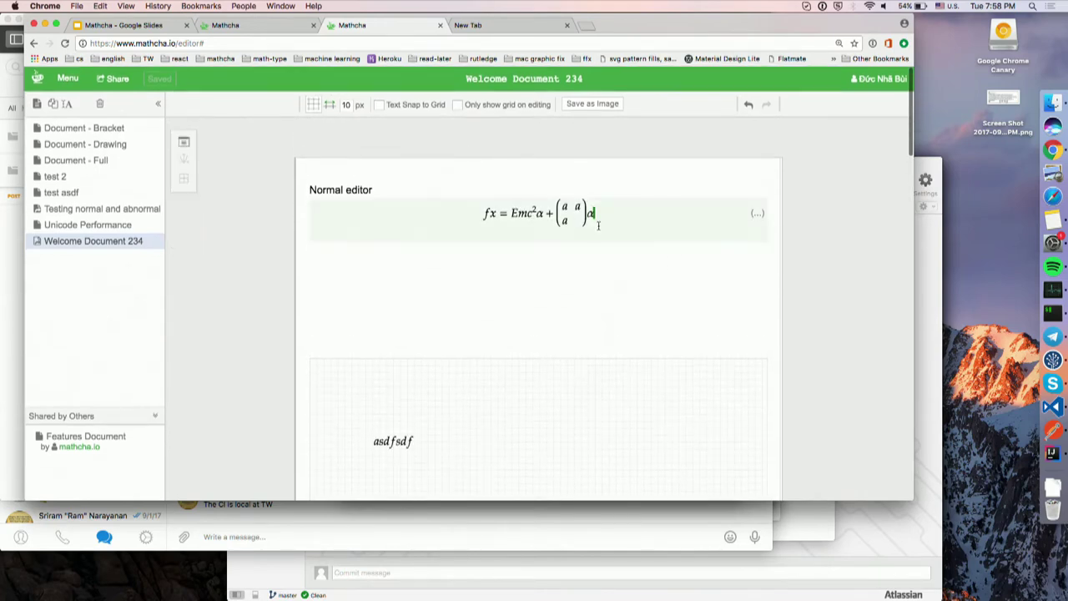
key(super+z)
key(super+z)
key(super+z)
key(super+z)
key(super+z)
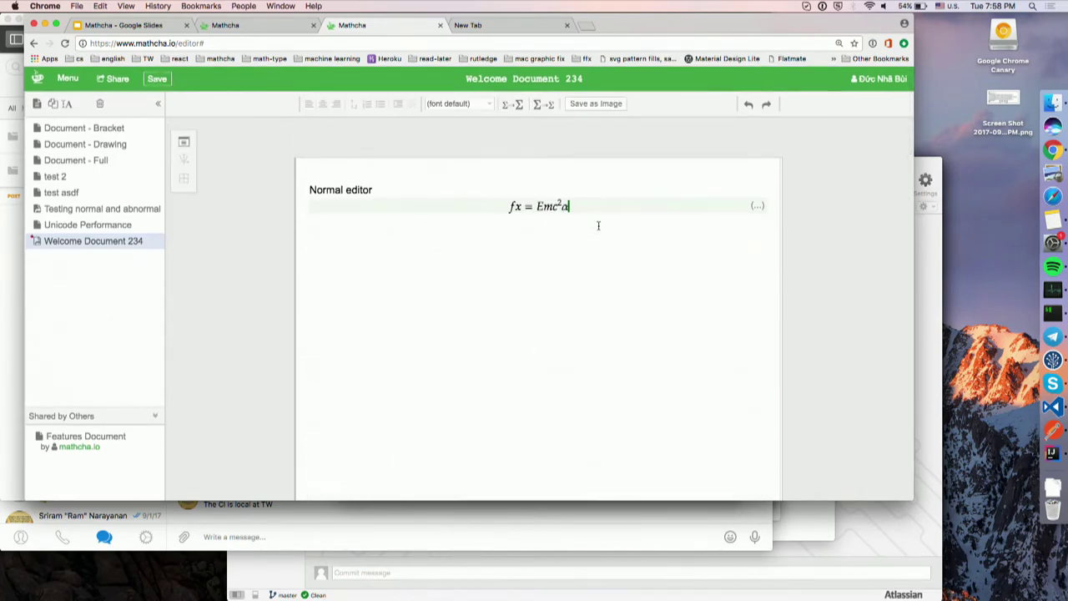
Redo the undone edits and open Chrome's Inspect panel on the page.
key(super+shift+z)
key(super+shift+z)
key(super+shift+z)
key(super+shift+z)
key(super+shift+z)
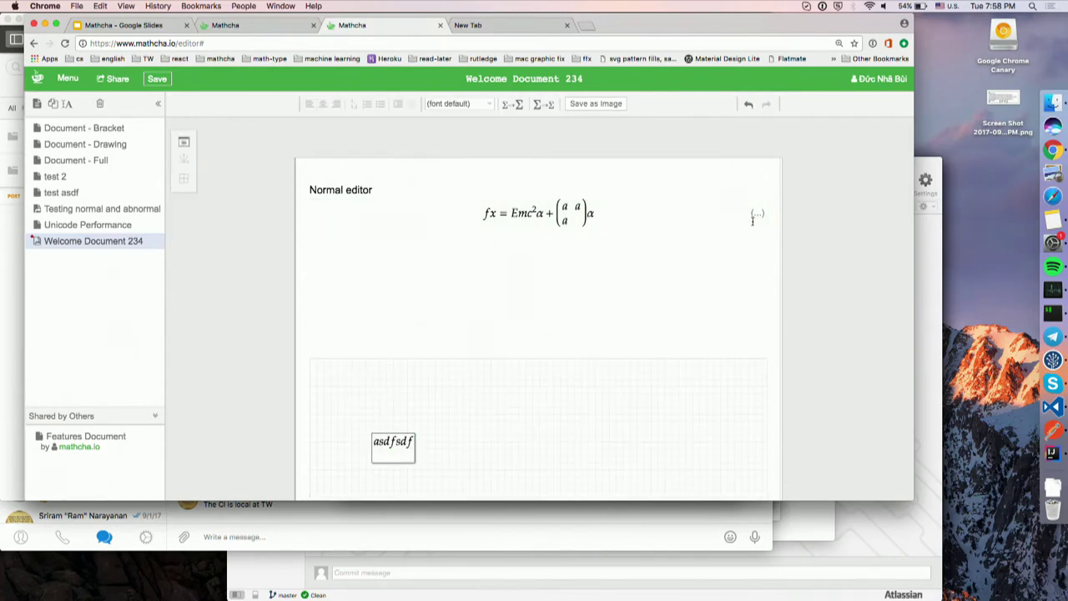
right_click(822, 233)
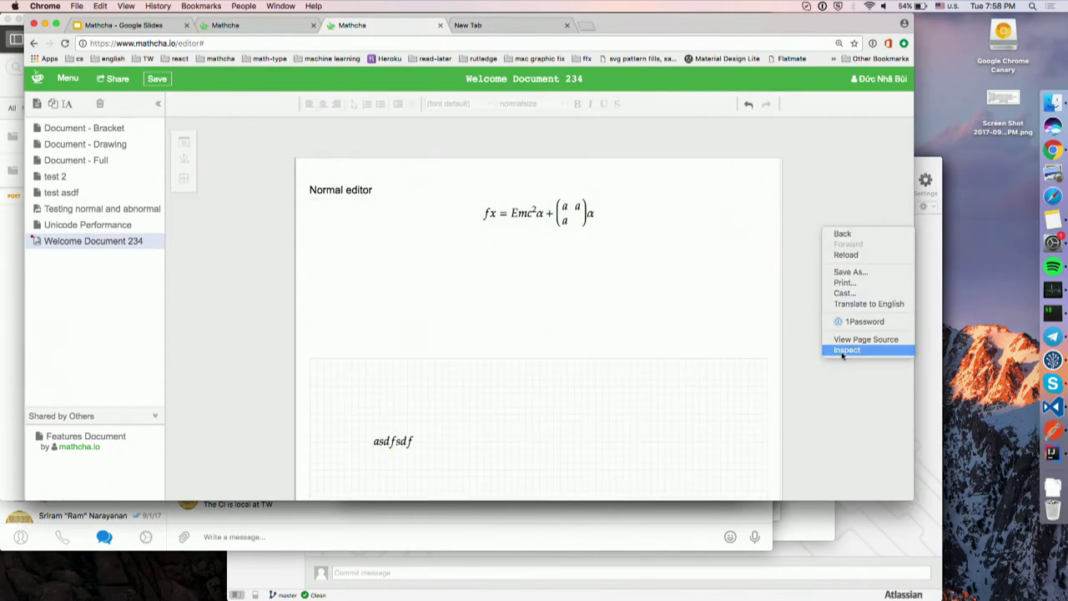
click(841, 354)
Switch to the Google Slides deck and show slide 2 with Reactjs and Immutable.
key(super+Tab)
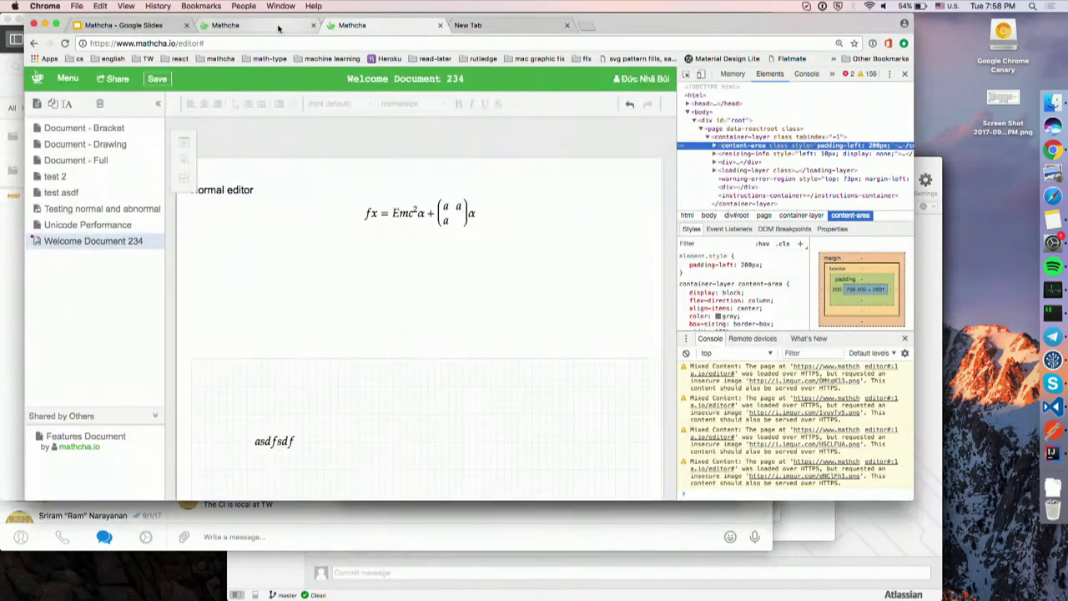
click(148, 27)
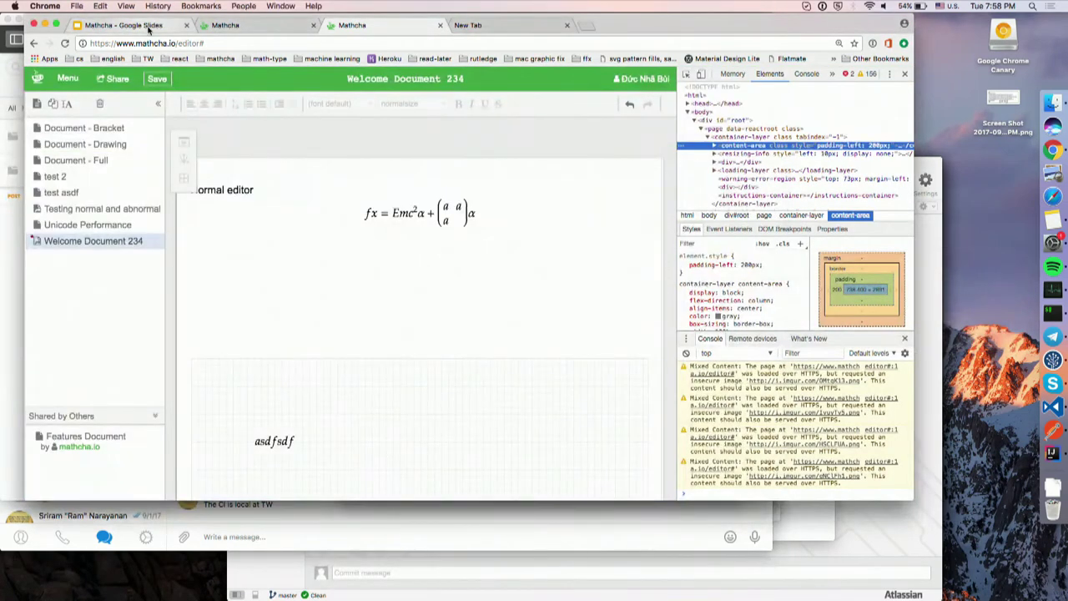
click(117, 179)
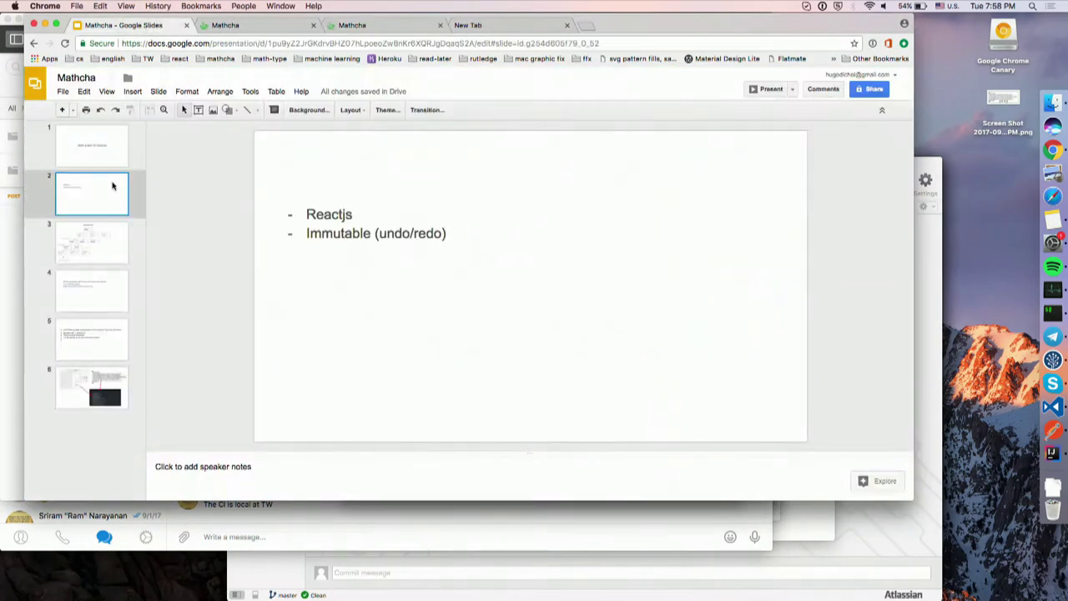
View slide 3's Immutable Tree diagram, then go back to the Mathcha tab.
click(108, 242)
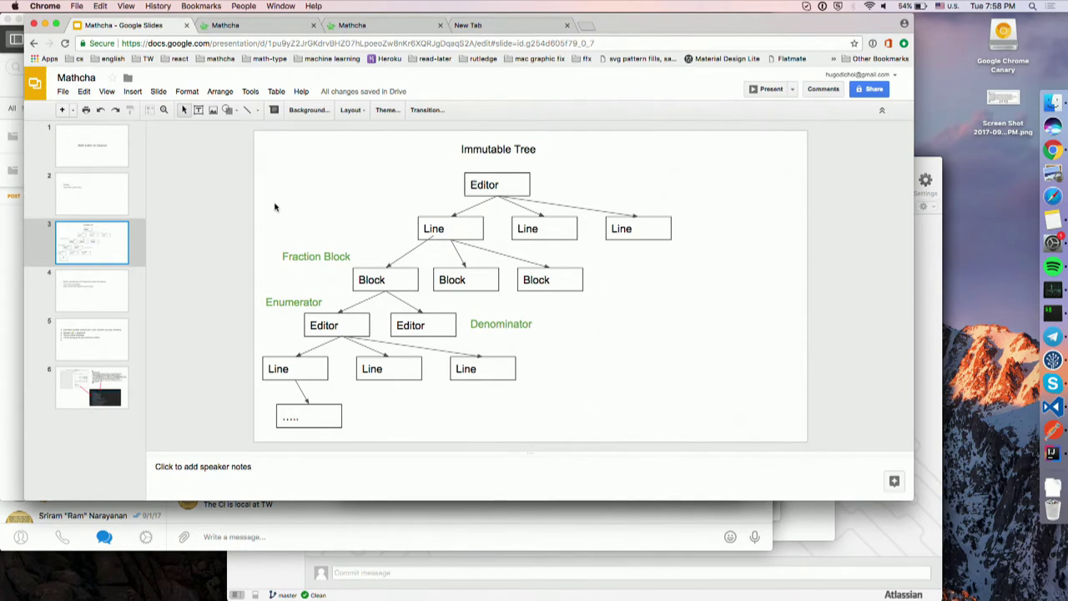
click(383, 26)
Append a square root containing 'editor' after α in the formula.
click(458, 208)
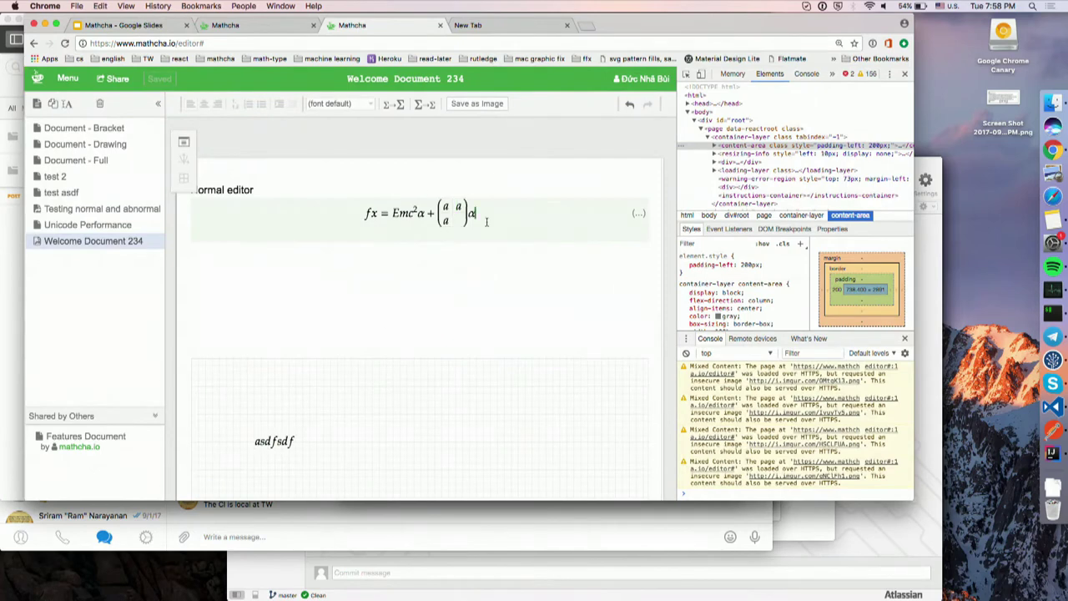
key(backslash)
key(Down)
key(Down)
key(Return)
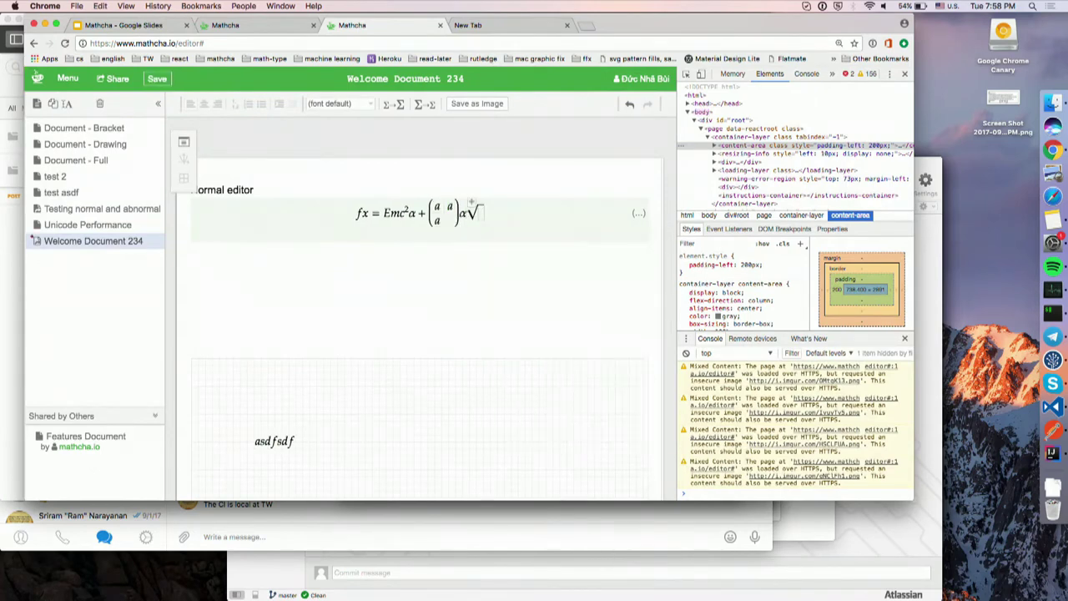
text(editor)
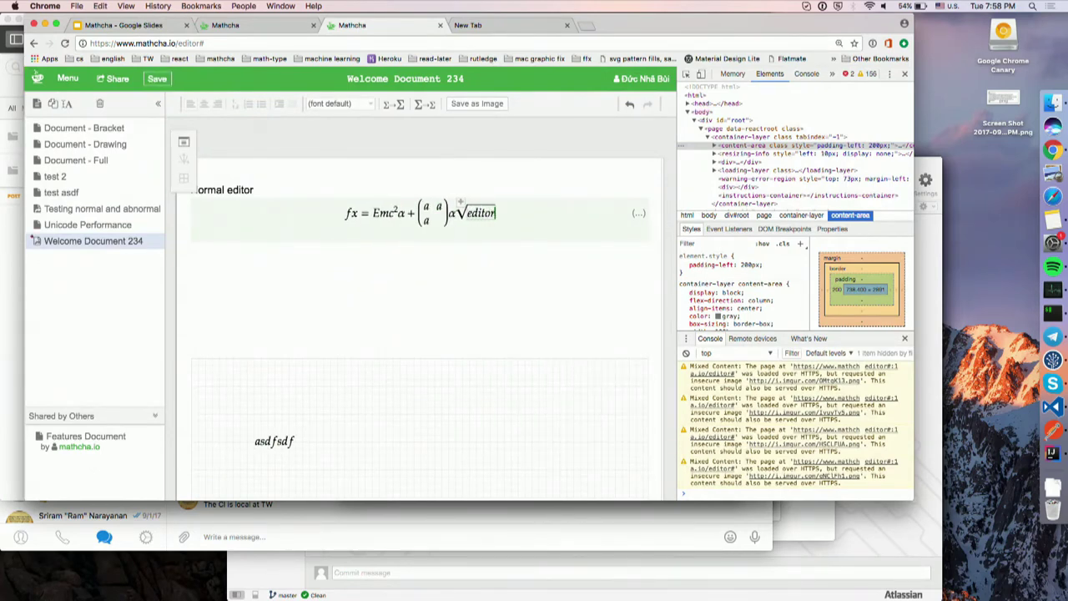
Nest two more square roots holding asdf and asdf, then save with Cmd+S.
key(backslash)
key(Return)
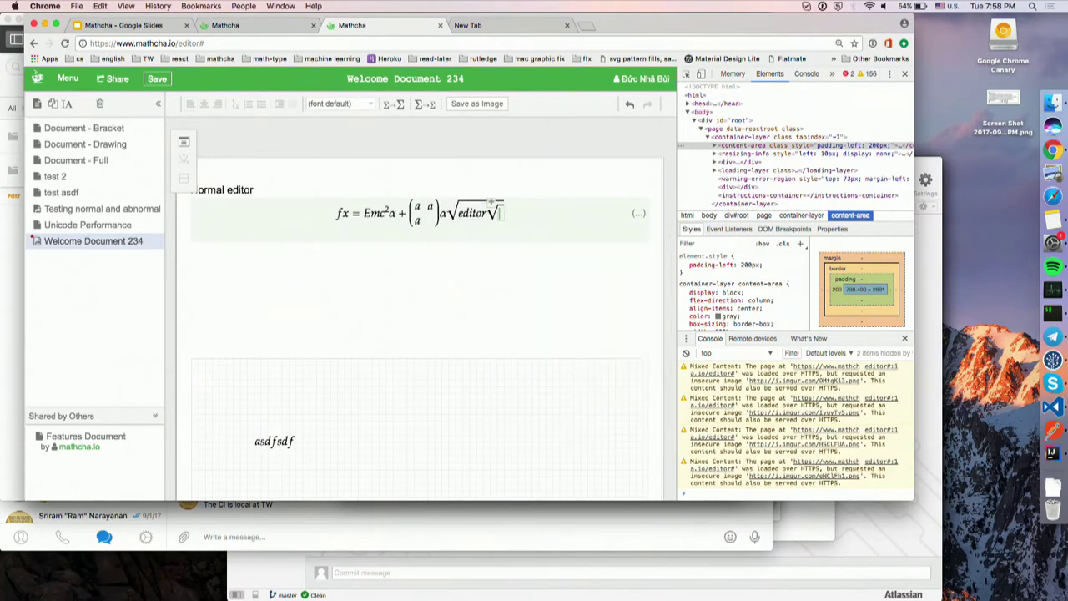
text(asdf)
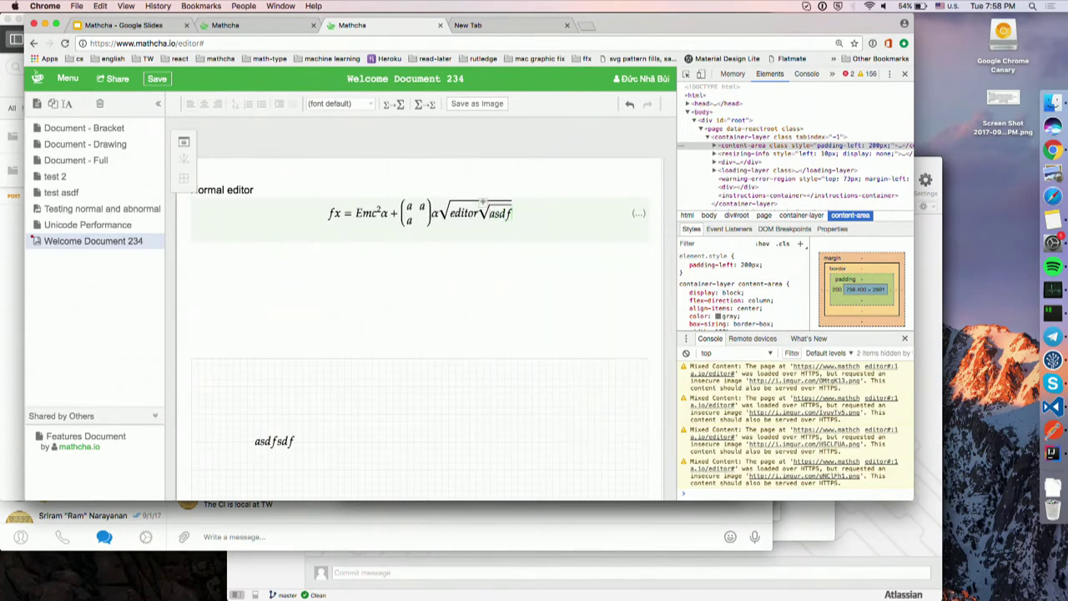
key(backslash)
key(Return)
text(asdf)
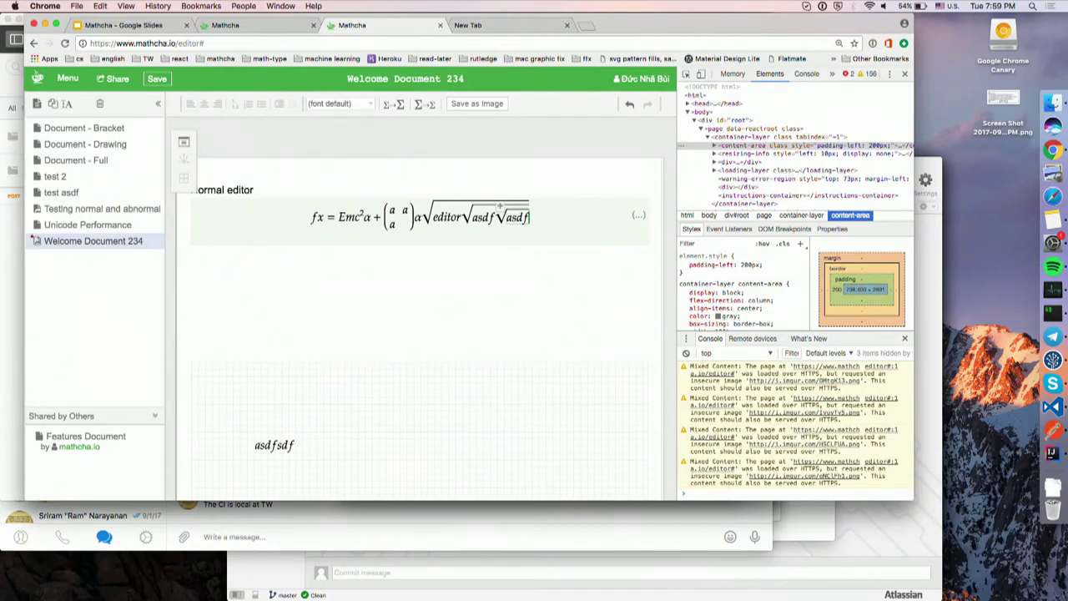
key(super+s)
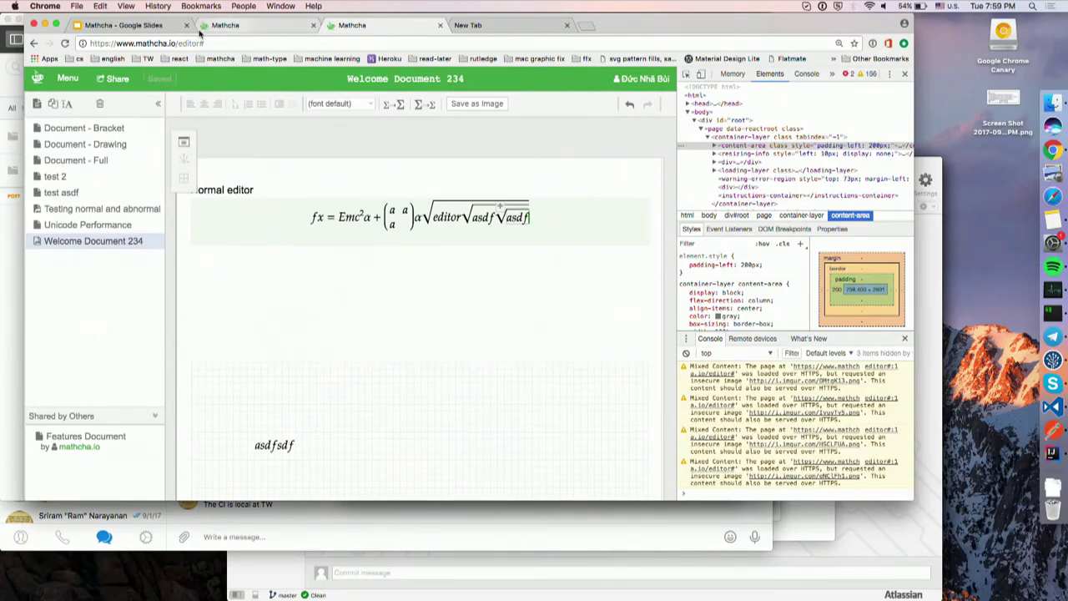
click(134, 25)
Show slide 4 on the implementation stack and select the word pegjs in its second bullet.
click(119, 273)
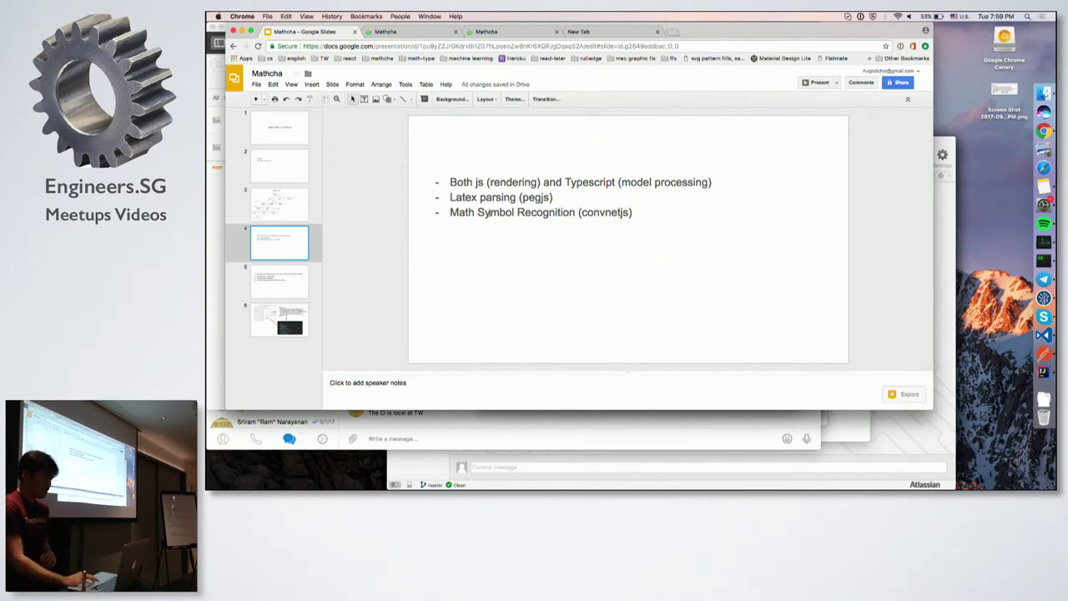
click(490, 197)
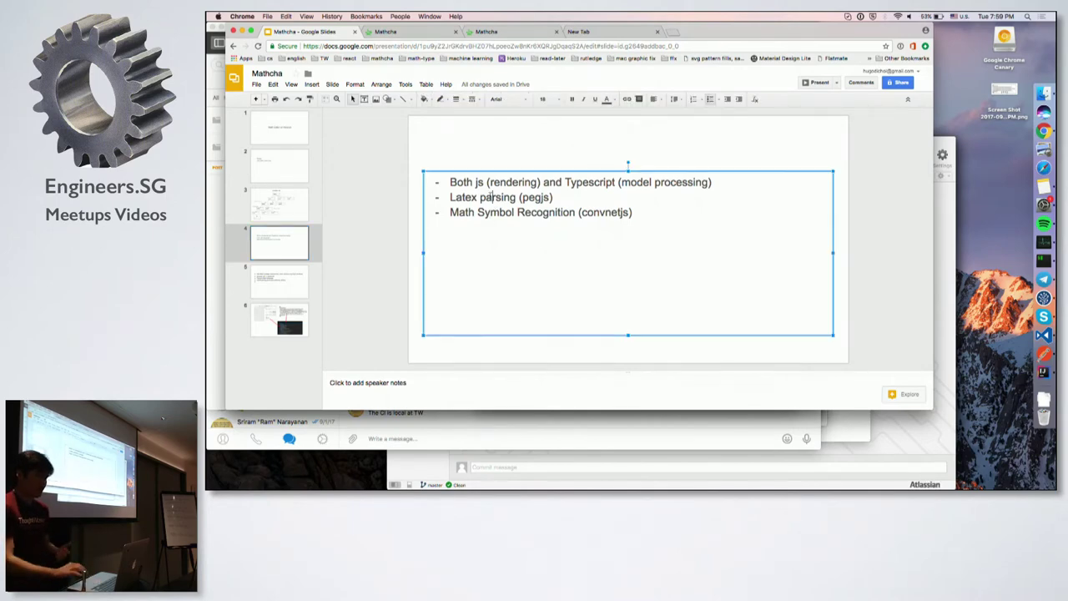
double_click(536, 198)
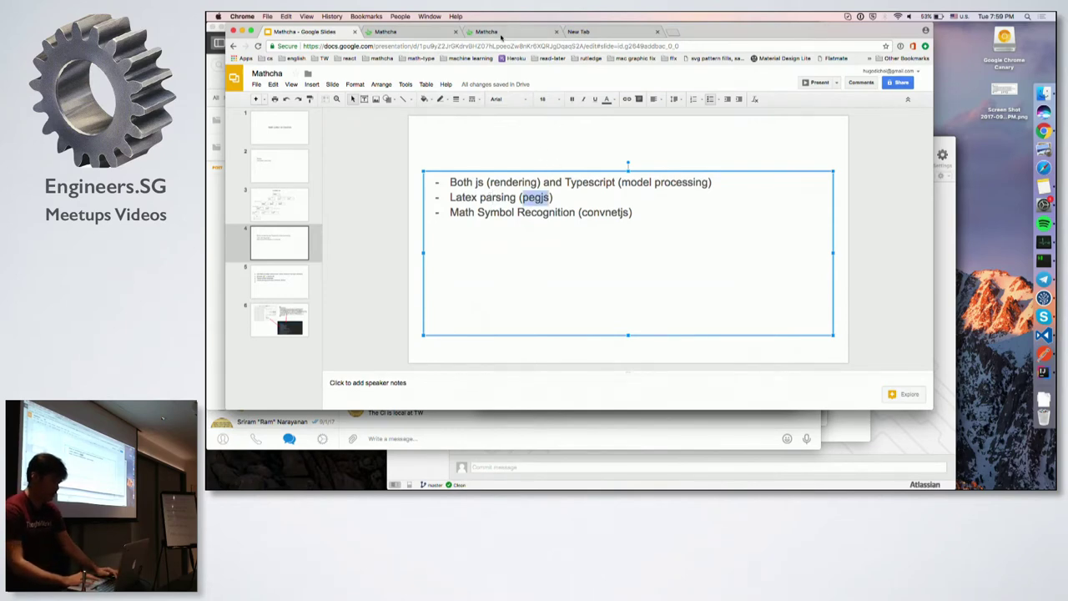
click(501, 32)
Import the sample LaTeX (Maxwell's Equations, Statistics, n-th root) via Menu > Import from Latex.
click(260, 73)
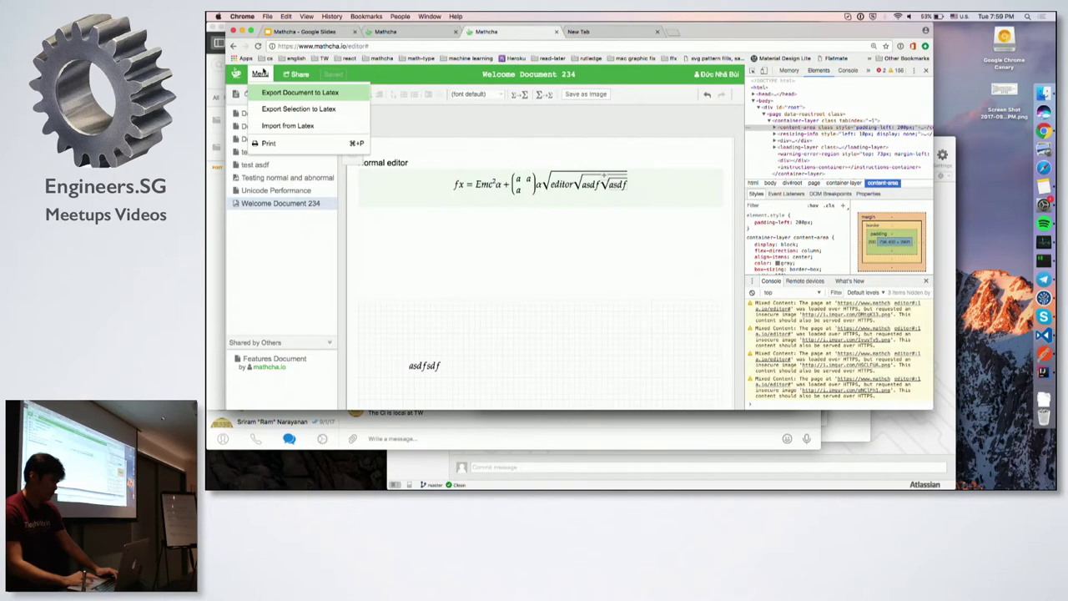
click(276, 126)
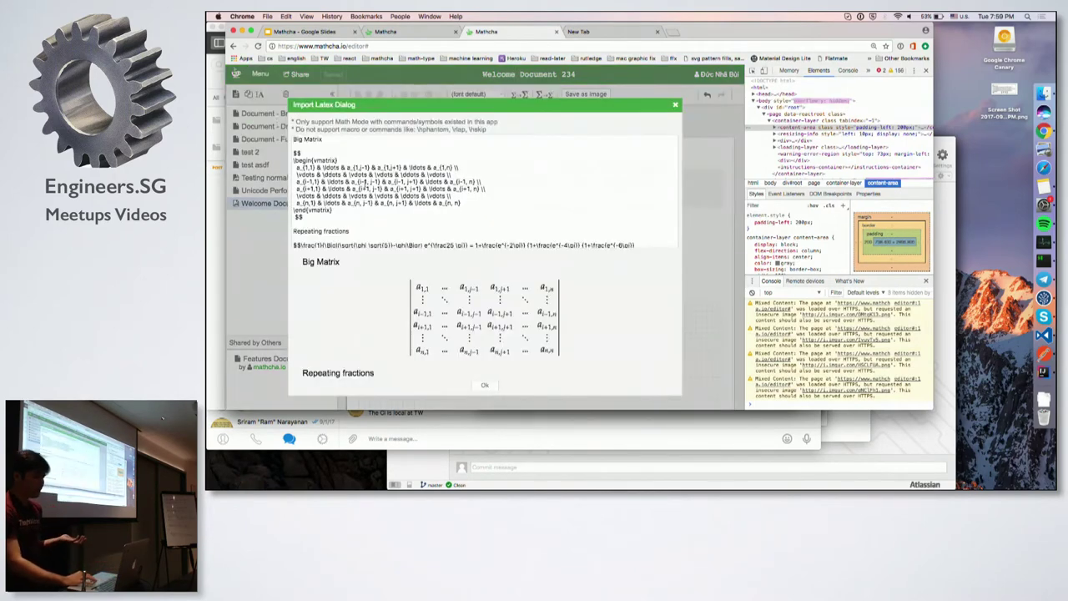
scroll(395, 186, down, 5)
scroll(395, 185, down, 3)
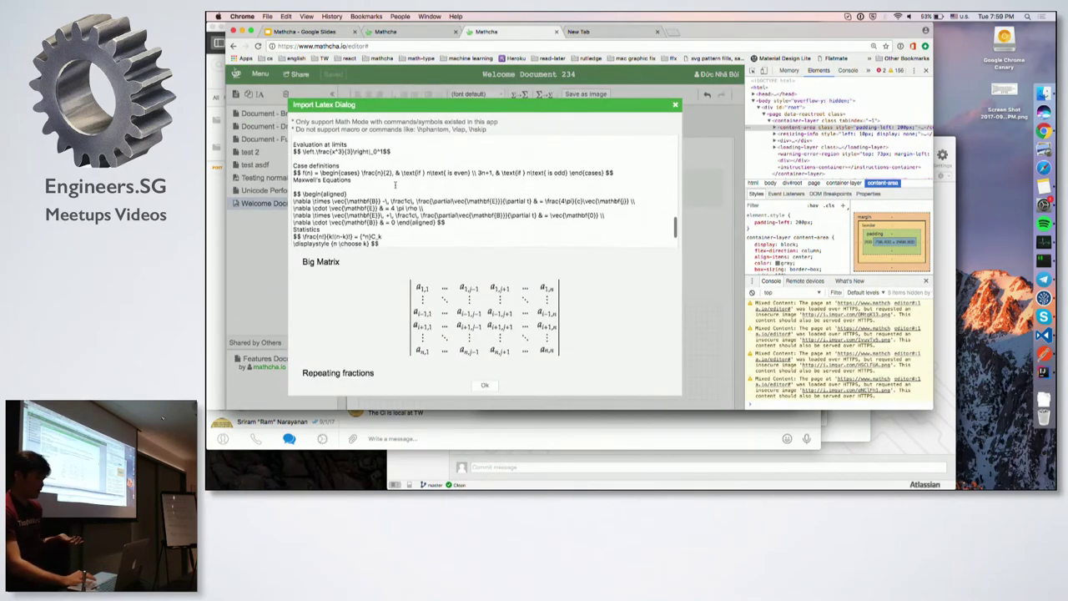
scroll(395, 185, up, 6)
click(482, 384)
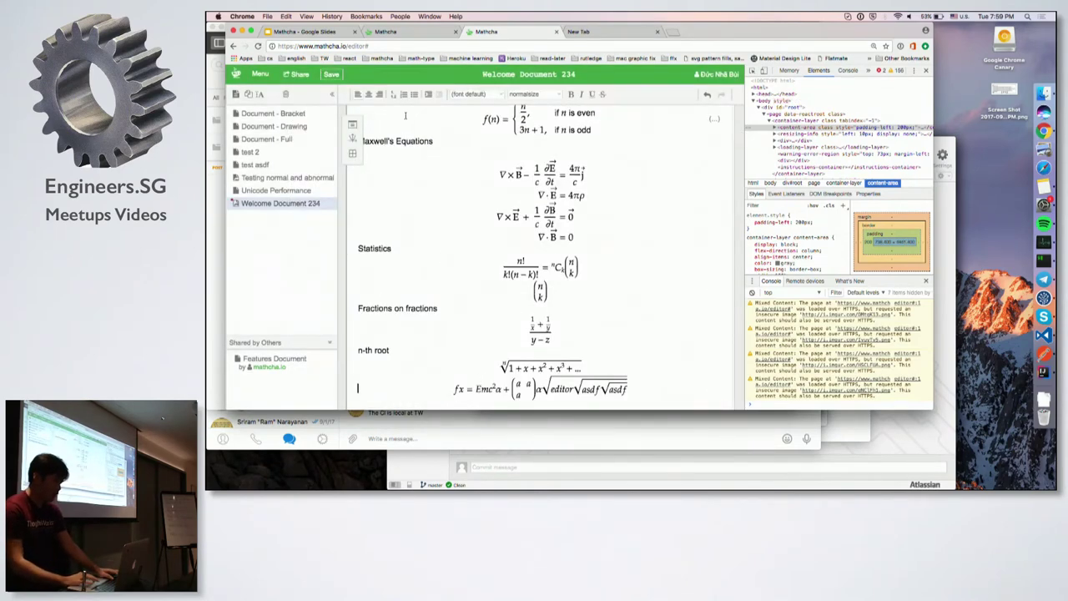
click(334, 32)
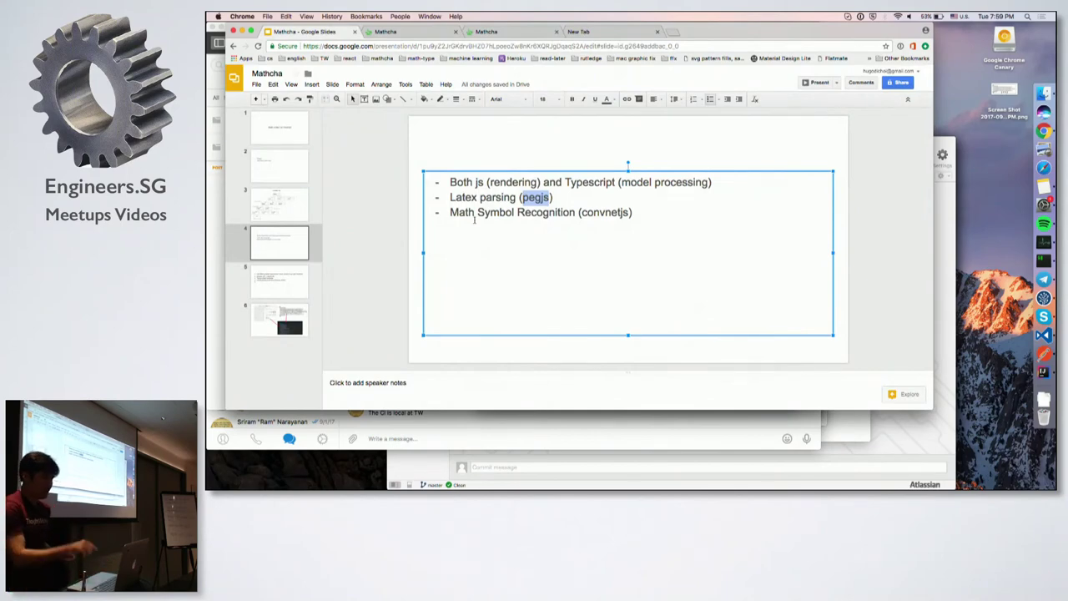
Search convnetjs from the slide in a new tab and open Stanford's ConvNetJS page.
double_click(602, 212)
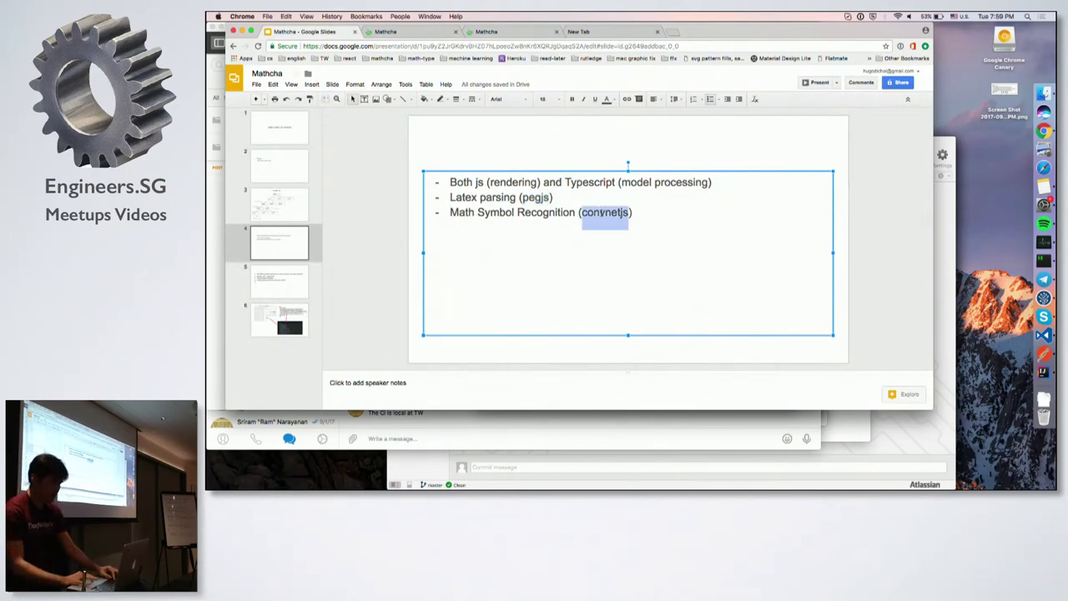
key(super+c)
click(672, 33)
key(super+v)
key(Return)
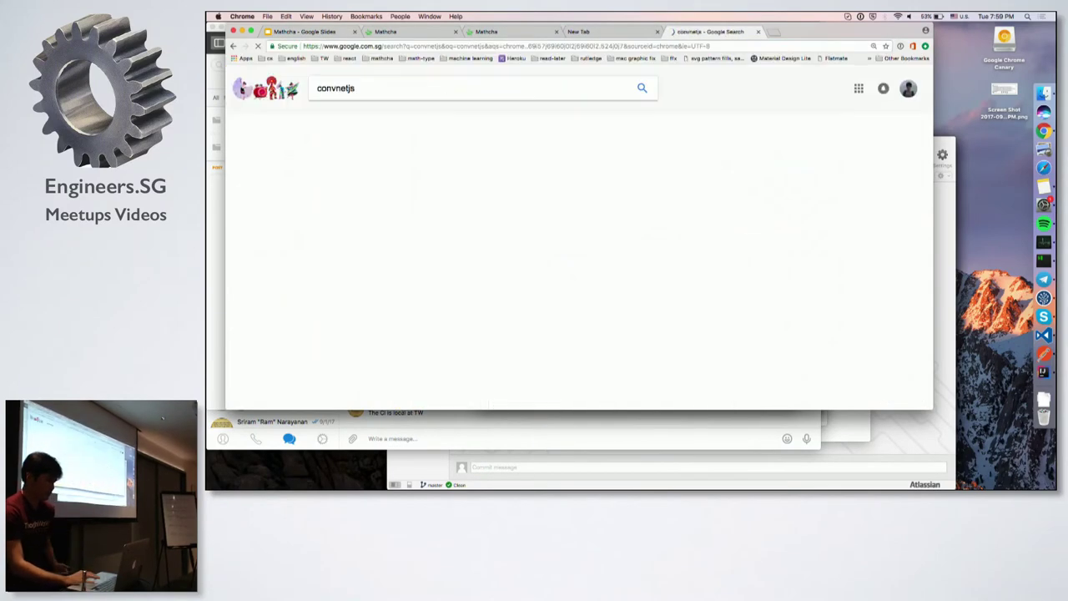
click(475, 165)
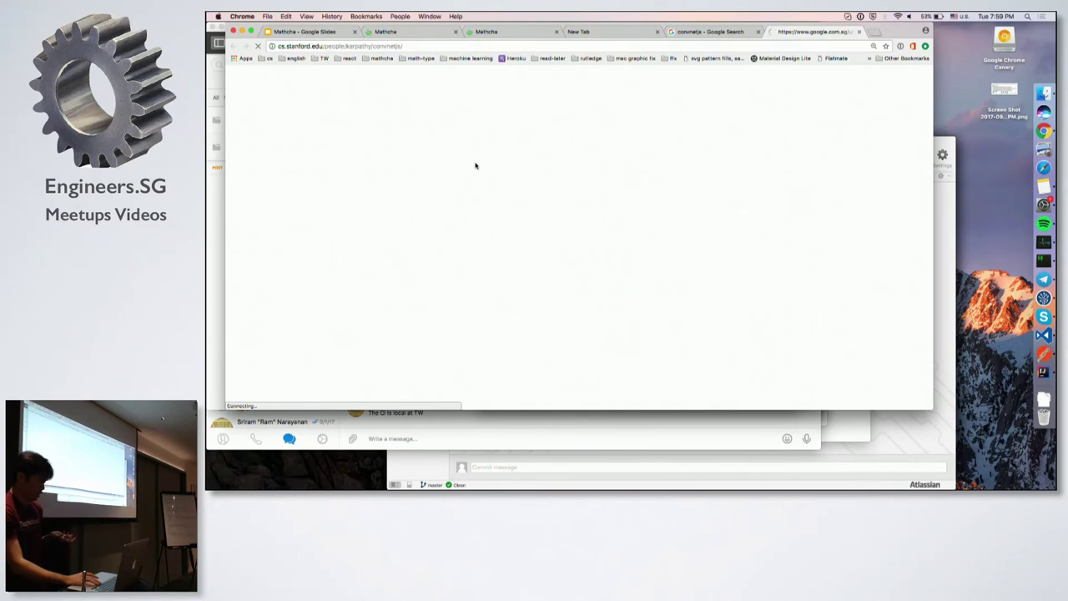
scroll(500, 184, down, 2)
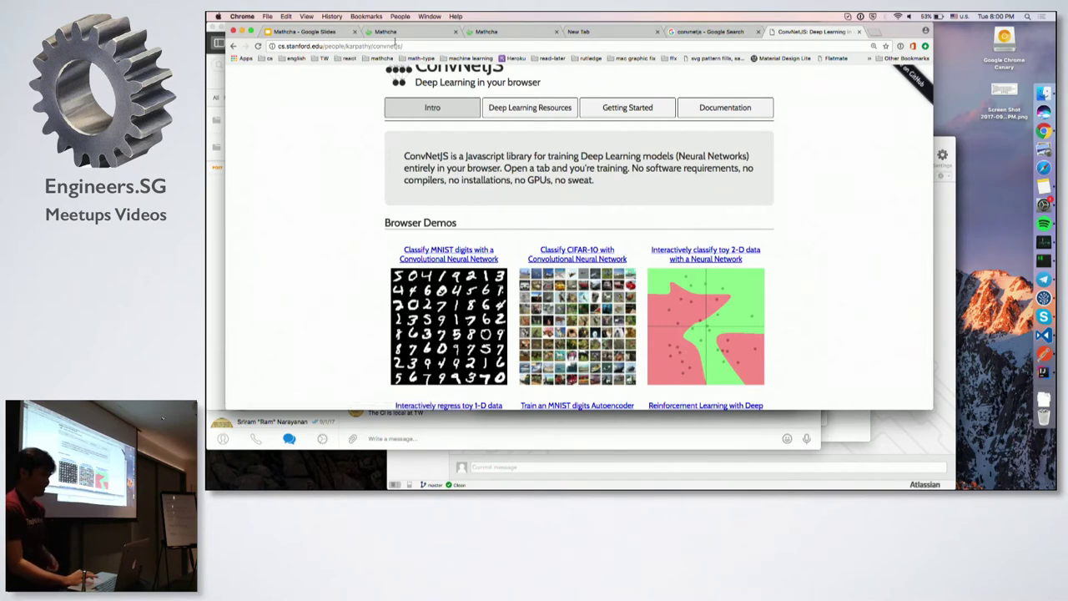
click(484, 32)
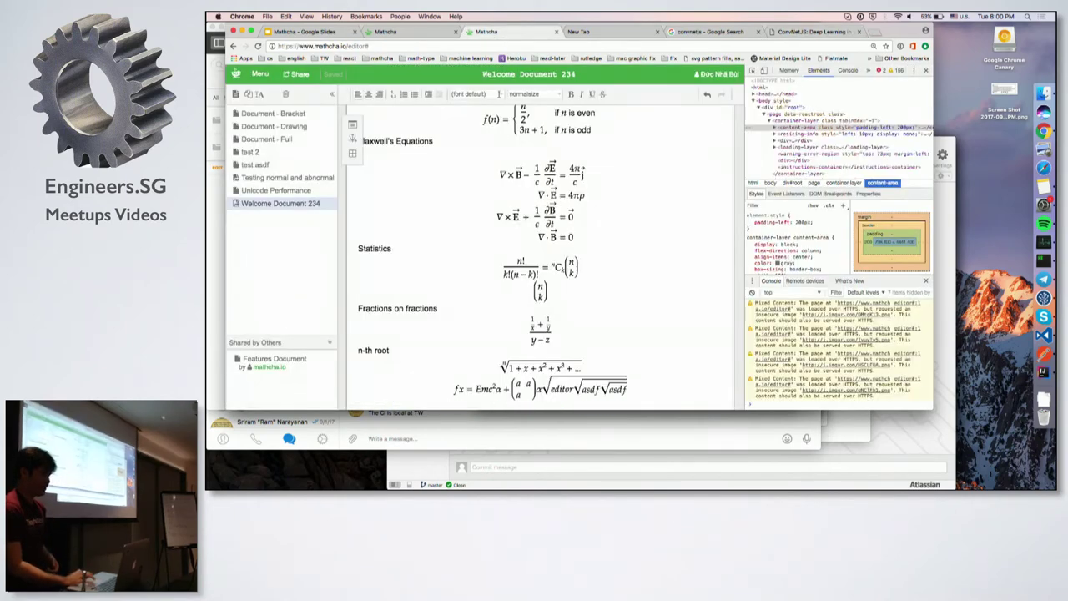
Export Welcome Document 234 to LaTeX, review the generated source, and close the export dialog.
scroll(503, 148, up, 3)
scroll(504, 149, up, 10)
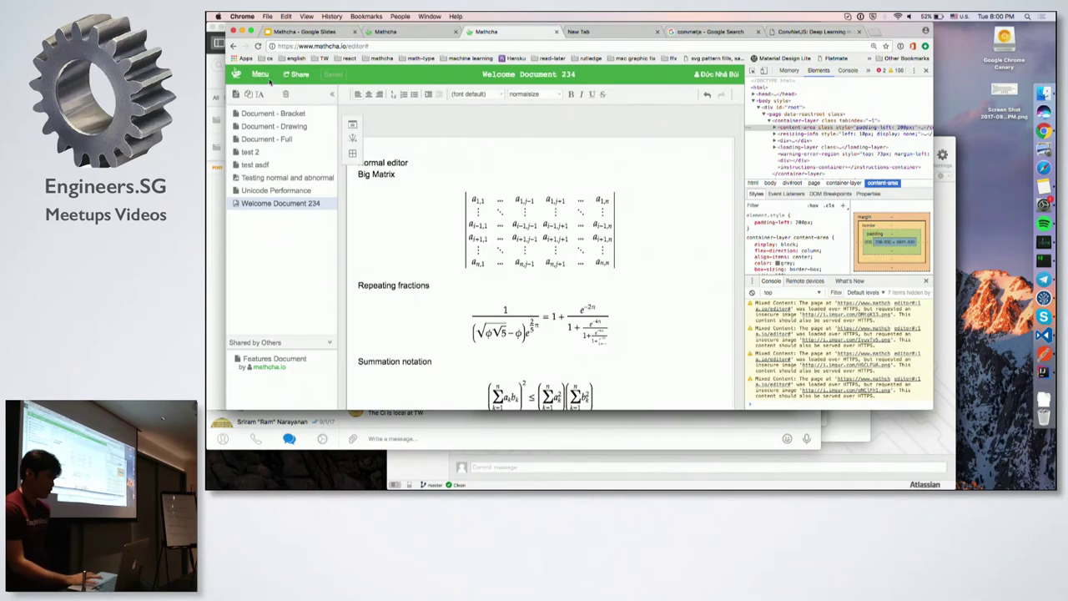
click(268, 80)
click(278, 94)
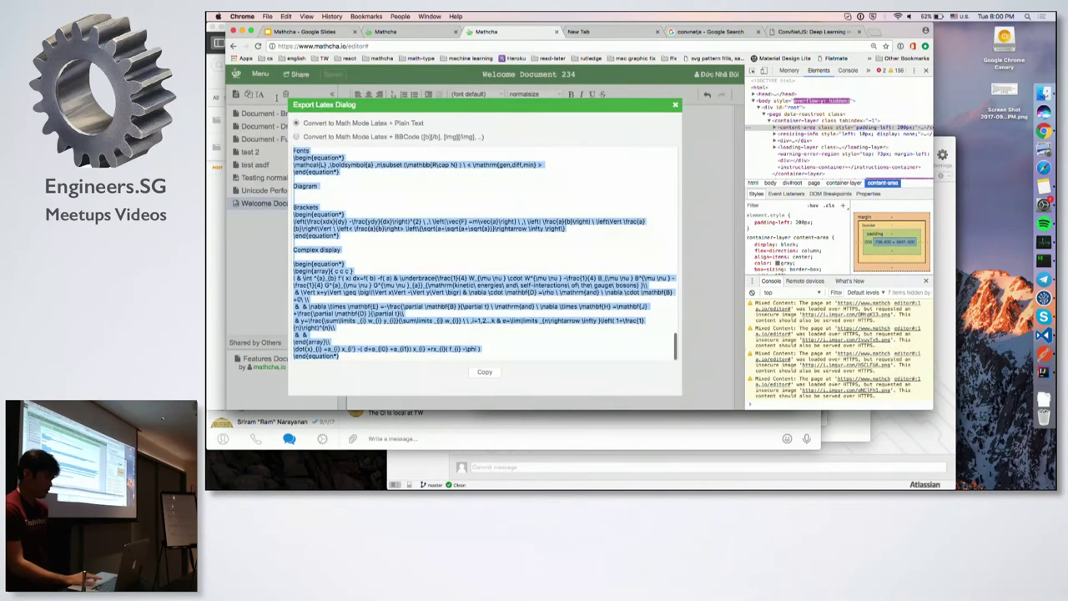
click(442, 255)
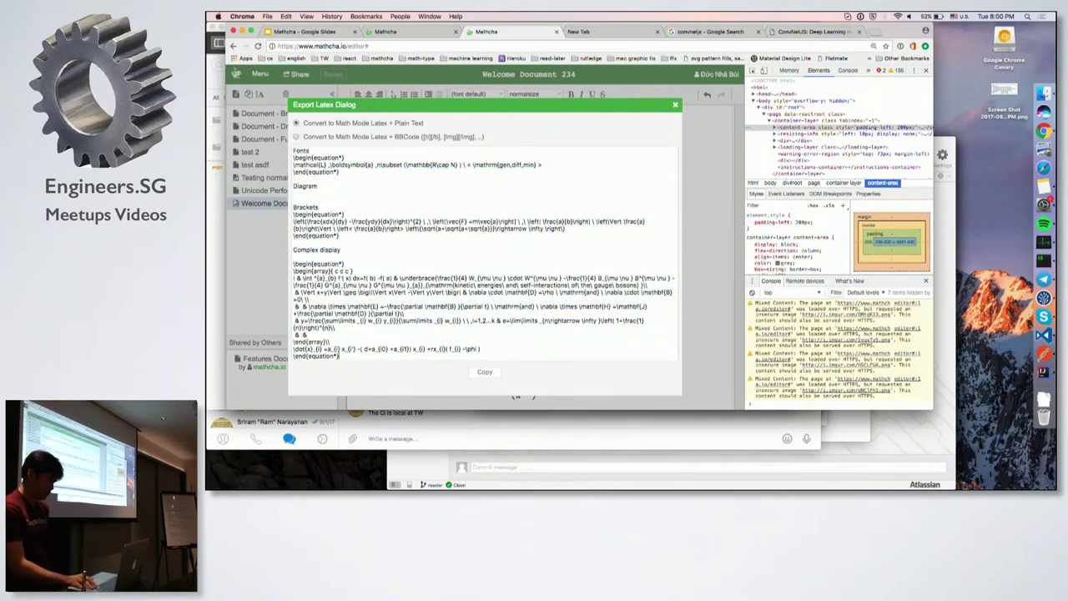
scroll(499, 287, up, 1)
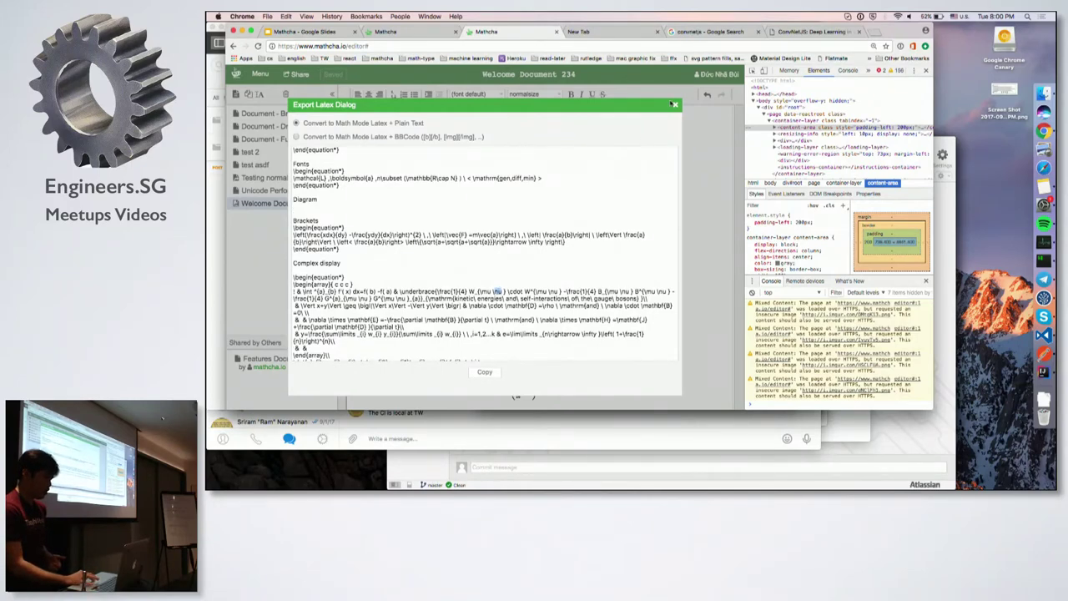
click(674, 104)
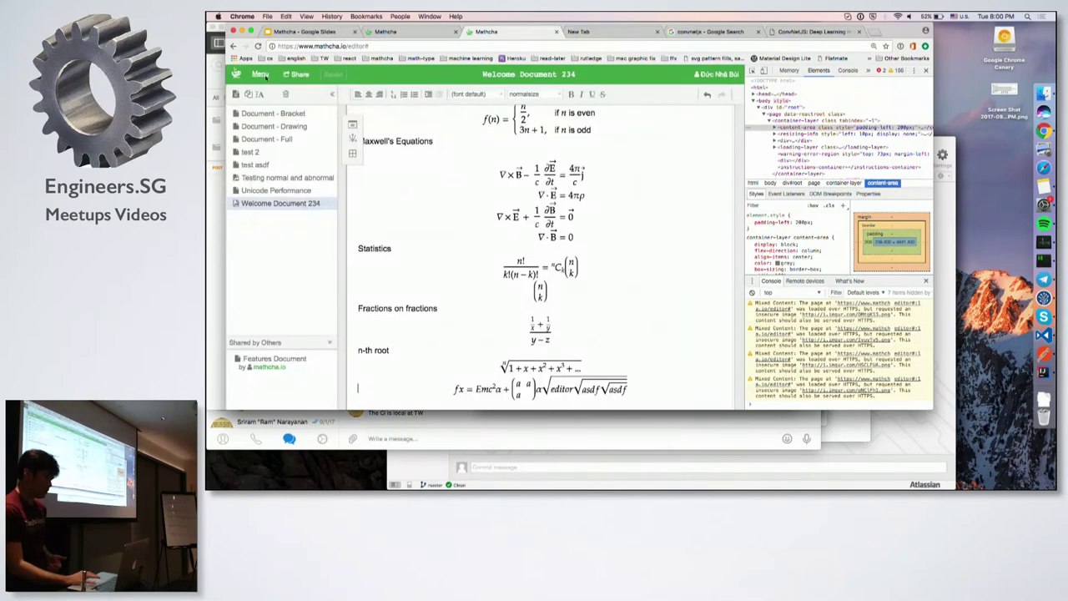
click(260, 74)
click(269, 144)
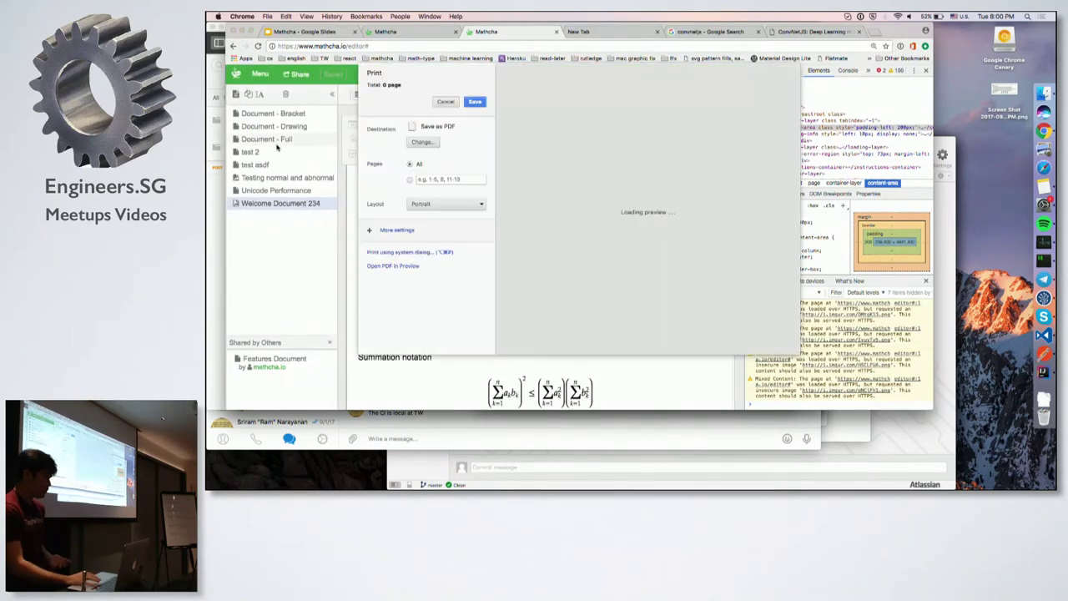
scroll(618, 213, down, 6)
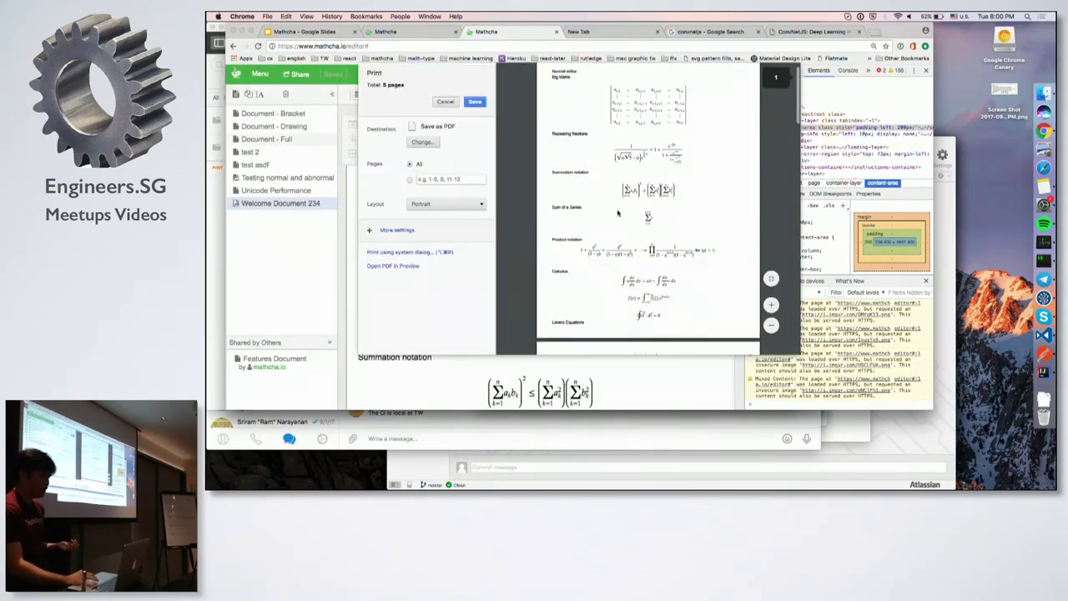
scroll(617, 213, down, 10)
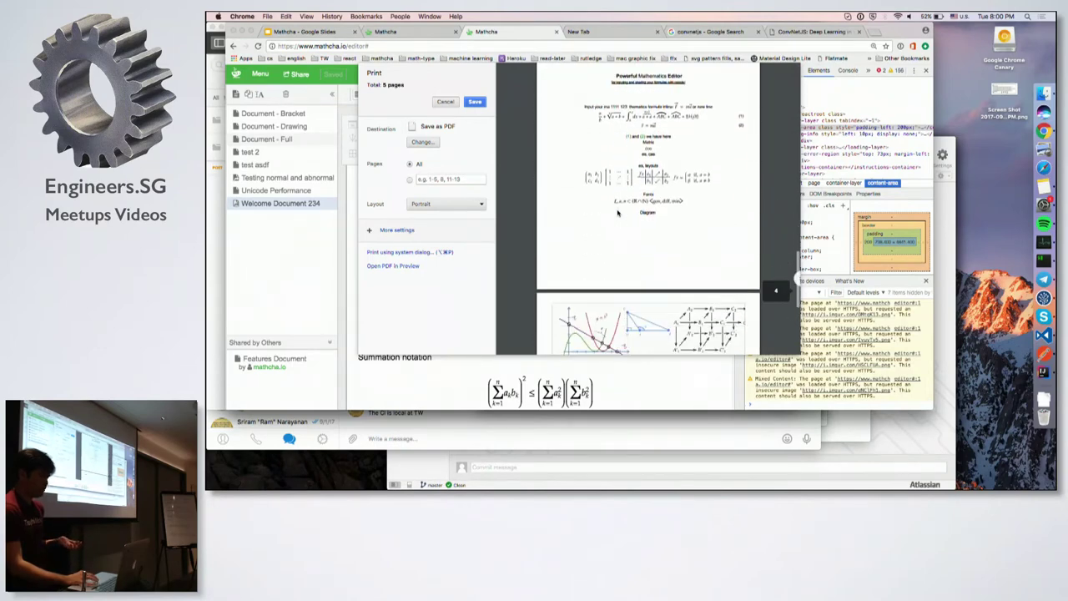
scroll(617, 212, up, 15)
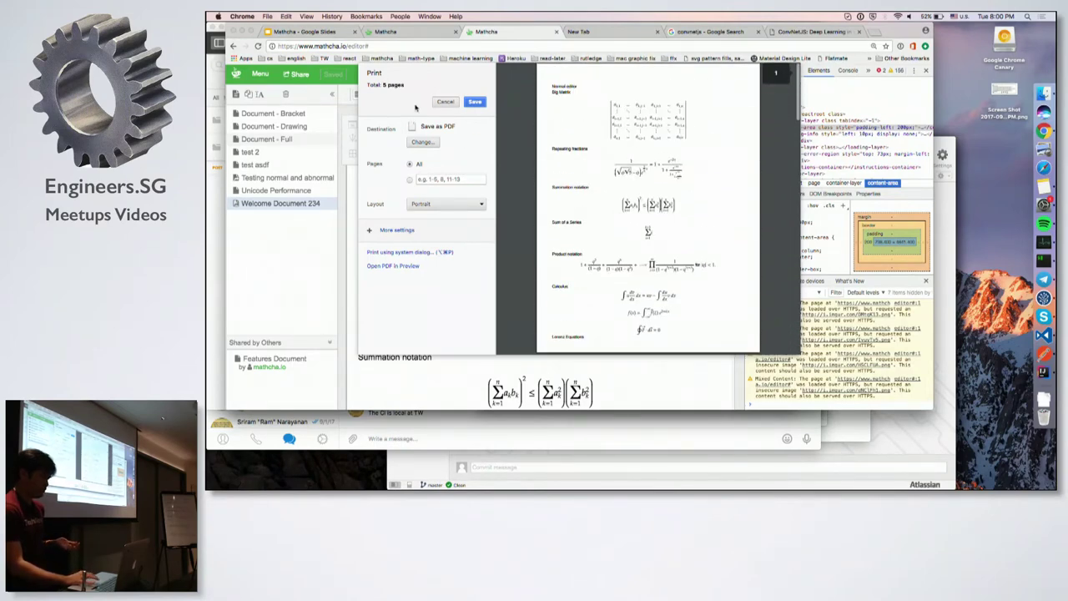
click(445, 102)
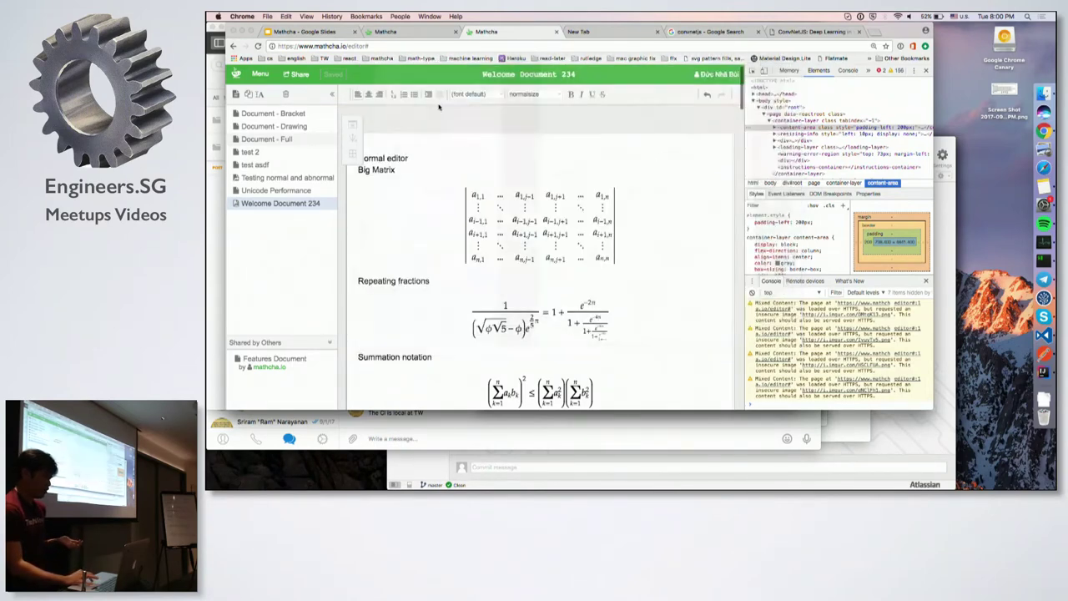
Copy the document's read-only share link and open it in the convnetjs browser tab.
click(293, 74)
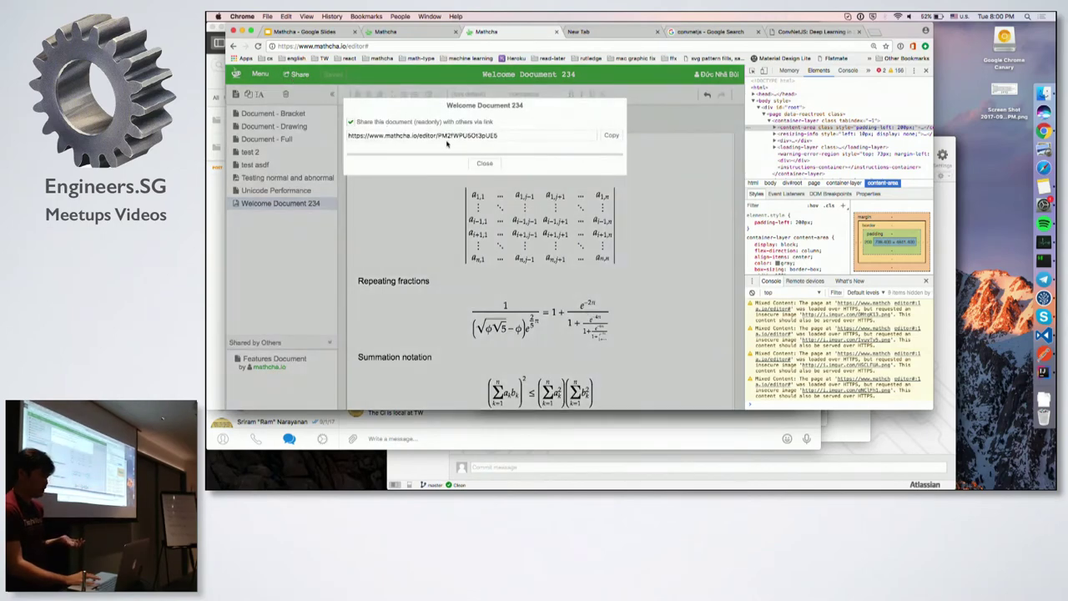
click(609, 135)
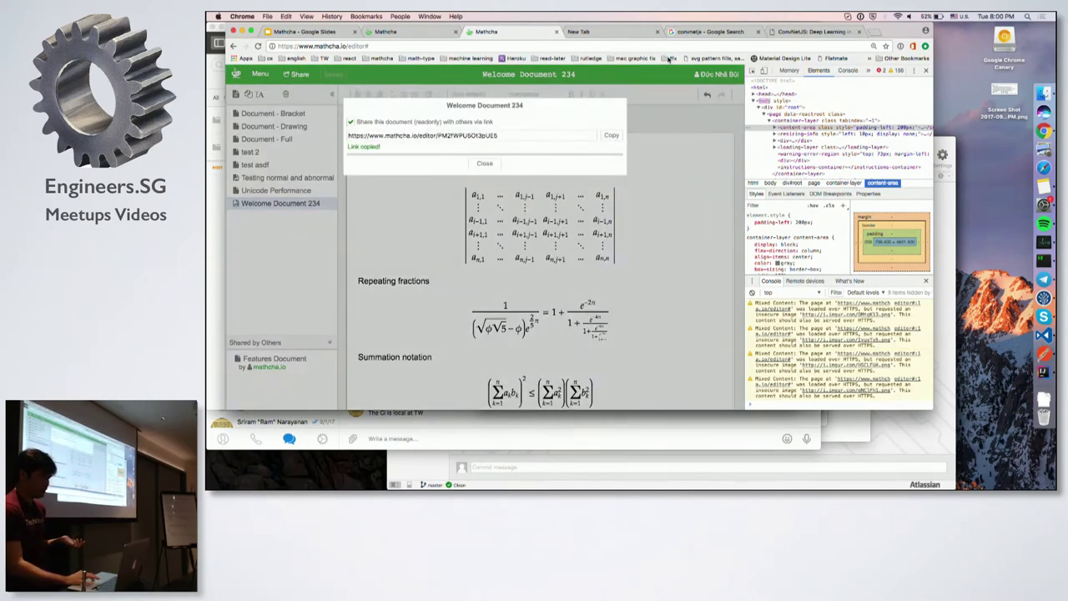
click(705, 32)
key(super+l)
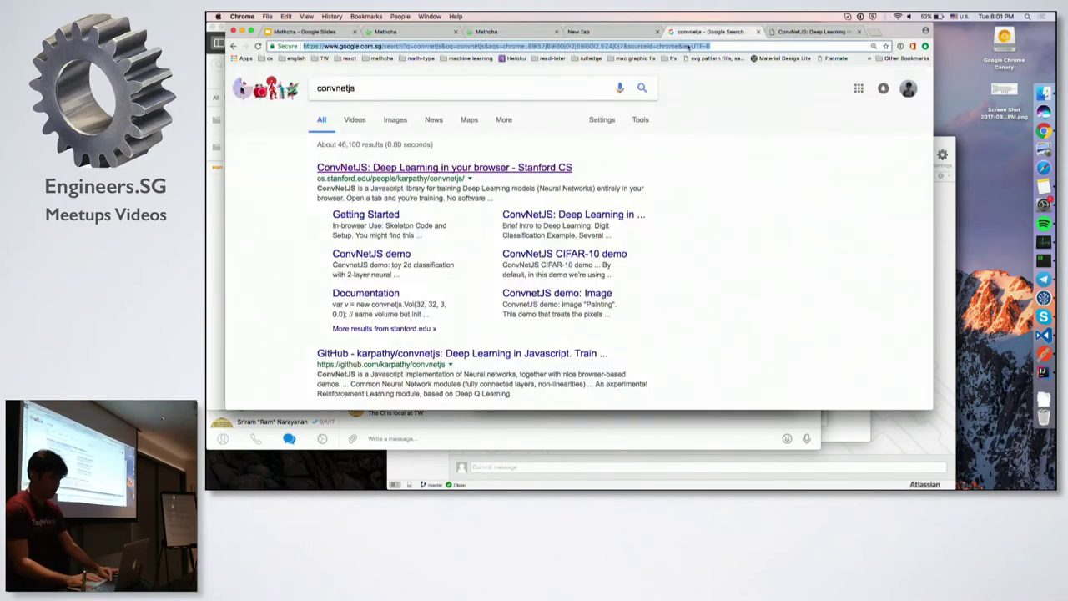
key(super+v)
key(Return)
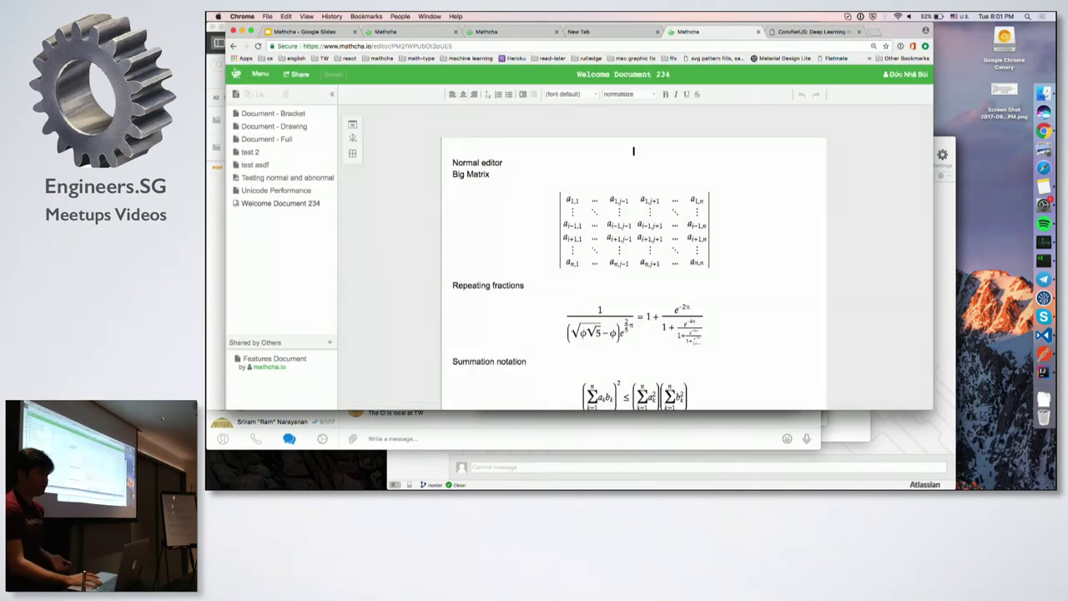
Close the shared-document tab and dismiss Mathcha's sharing options.
click(758, 32)
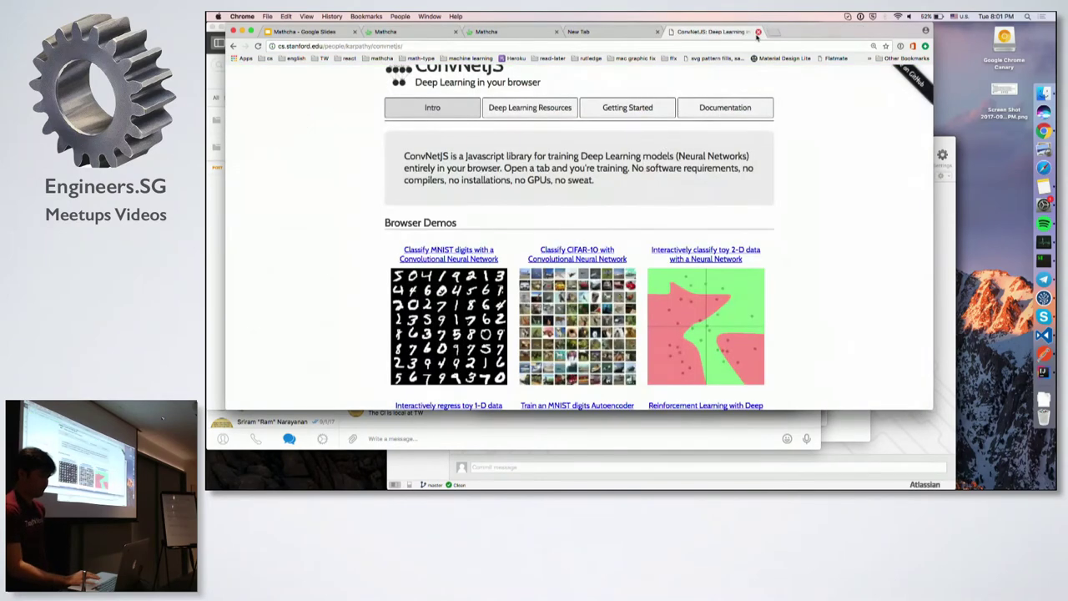
click(487, 31)
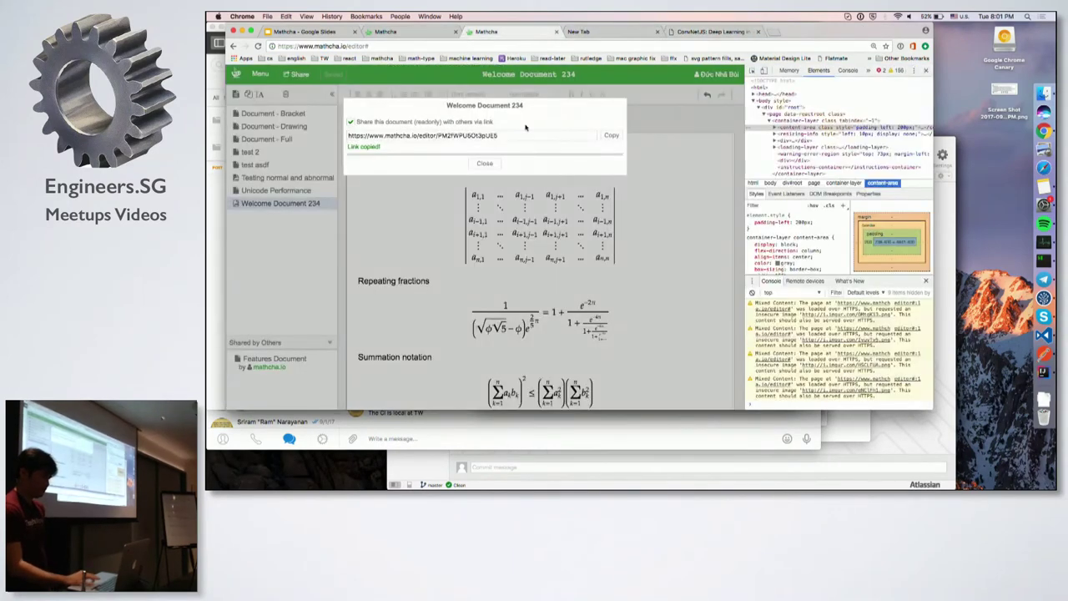
click(491, 163)
scroll(514, 188, down, 3)
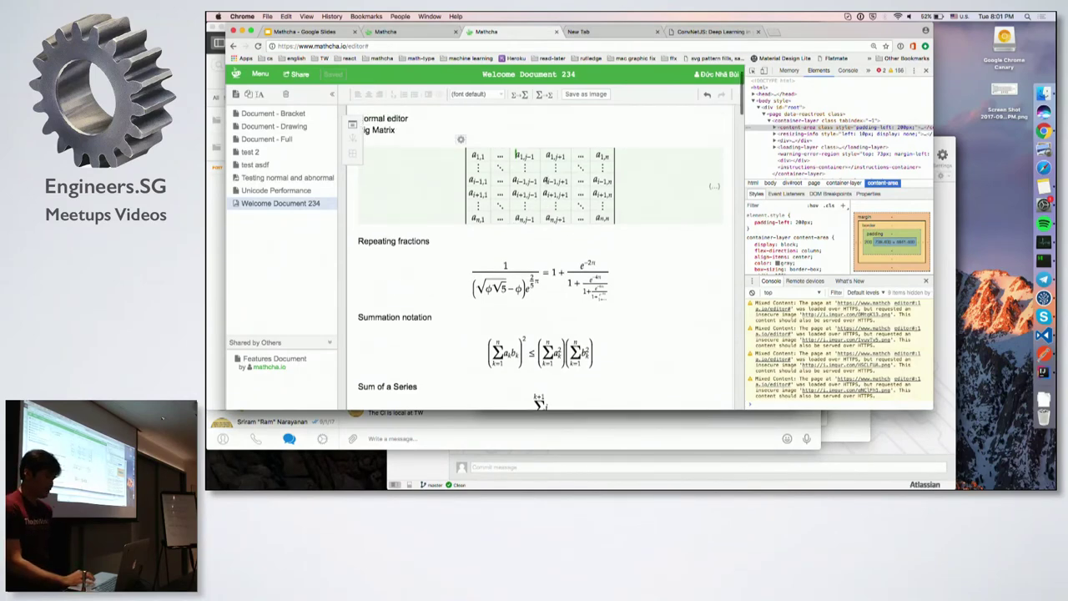
scroll(515, 155, down, 3)
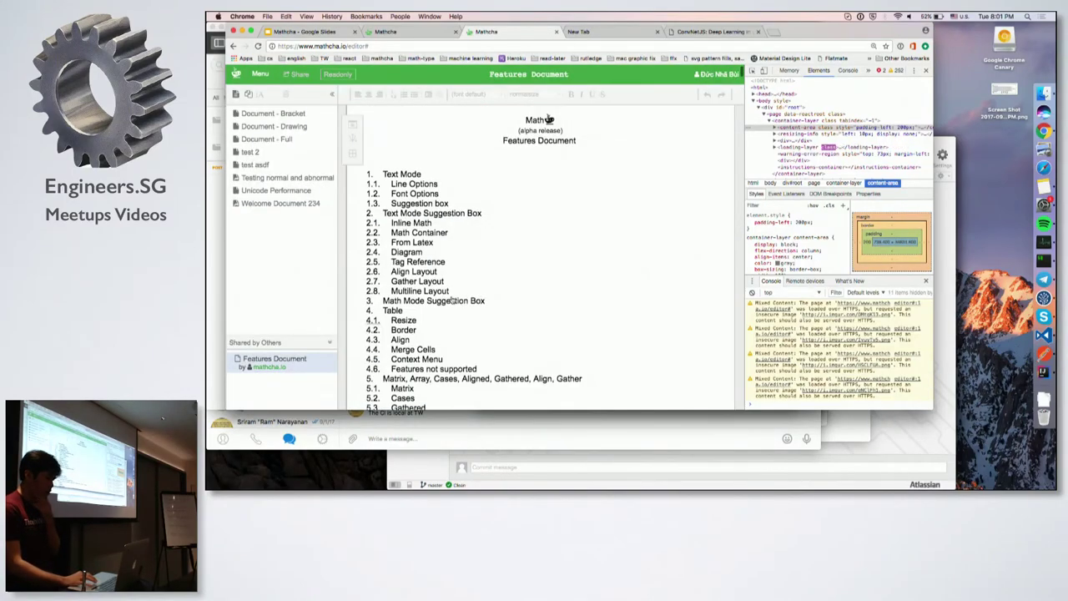
scroll(518, 296, down, 20)
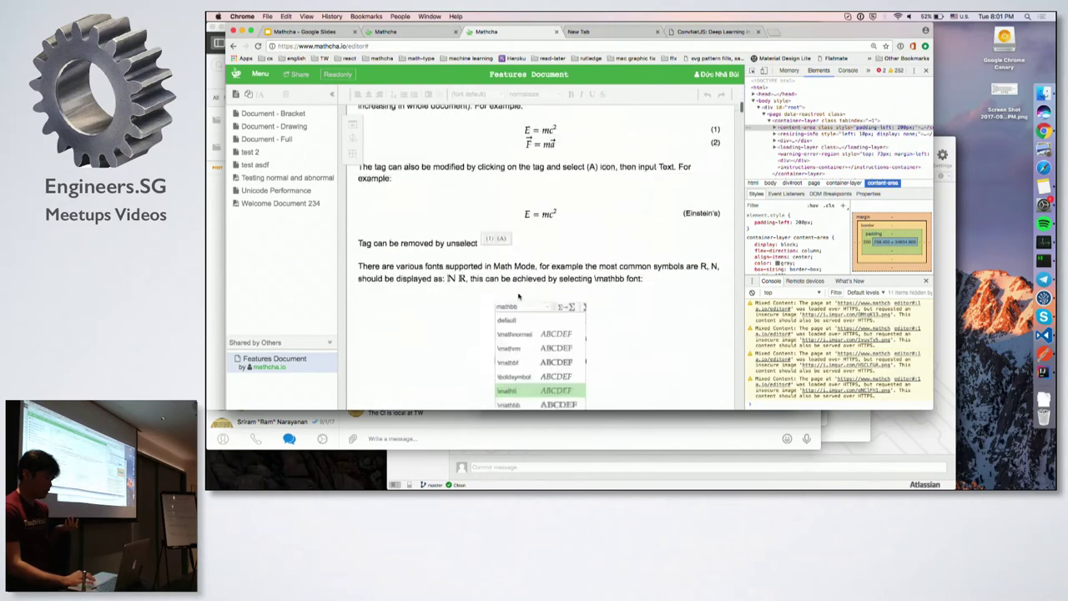
scroll(518, 296, down, 20)
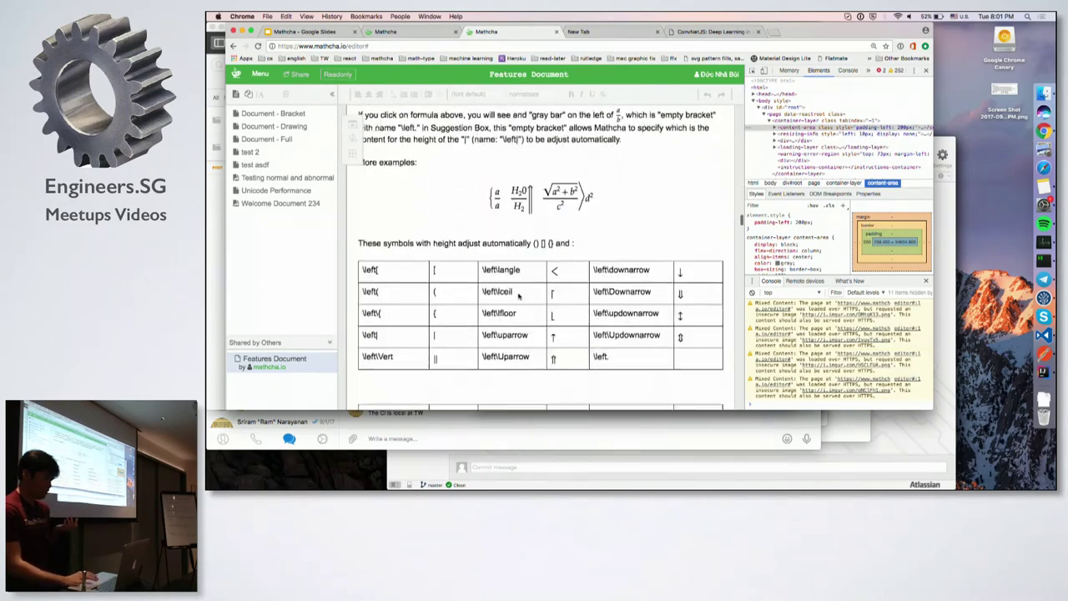
scroll(519, 296, down, 20)
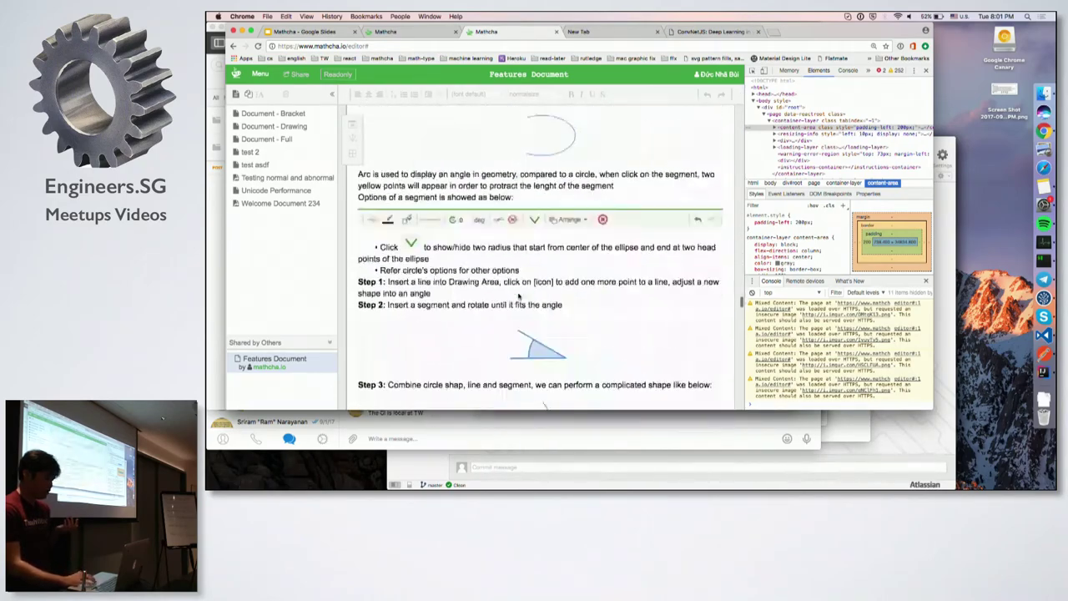
scroll(518, 297, up, 20)
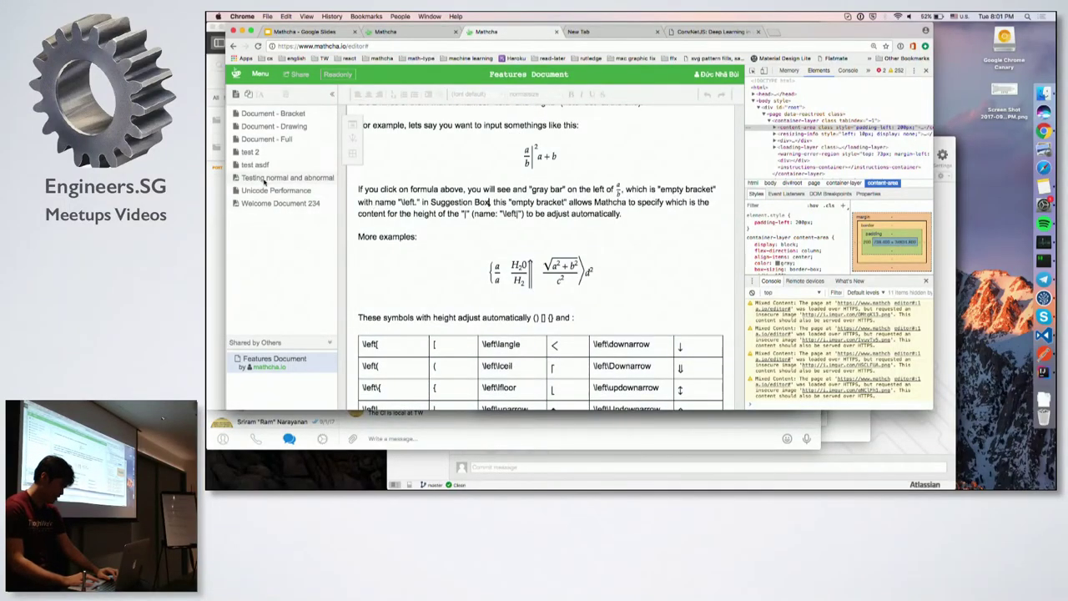
Open Document - Full and type 'asdf asdf asdf sasdf asdf' into its matrix paragraph.
click(291, 141)
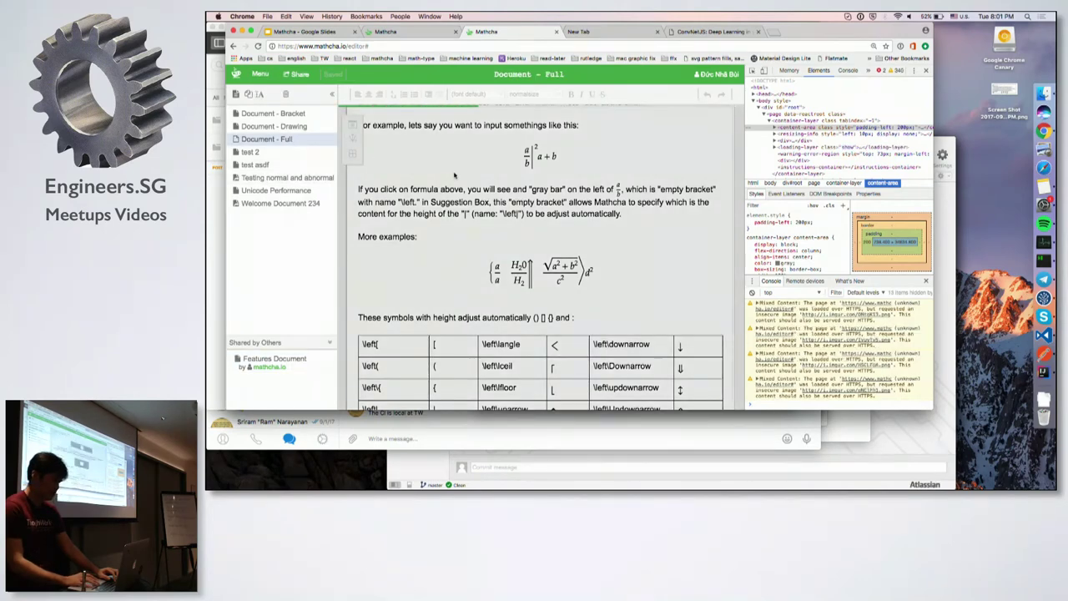
click(472, 191)
text(asdf a)
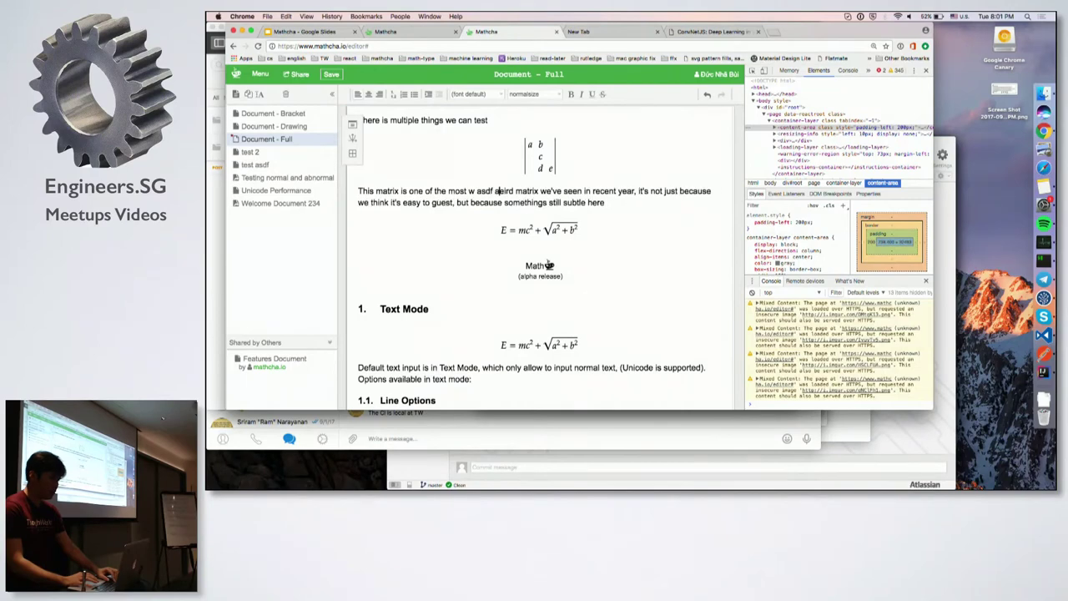
text(sdf  asdf )
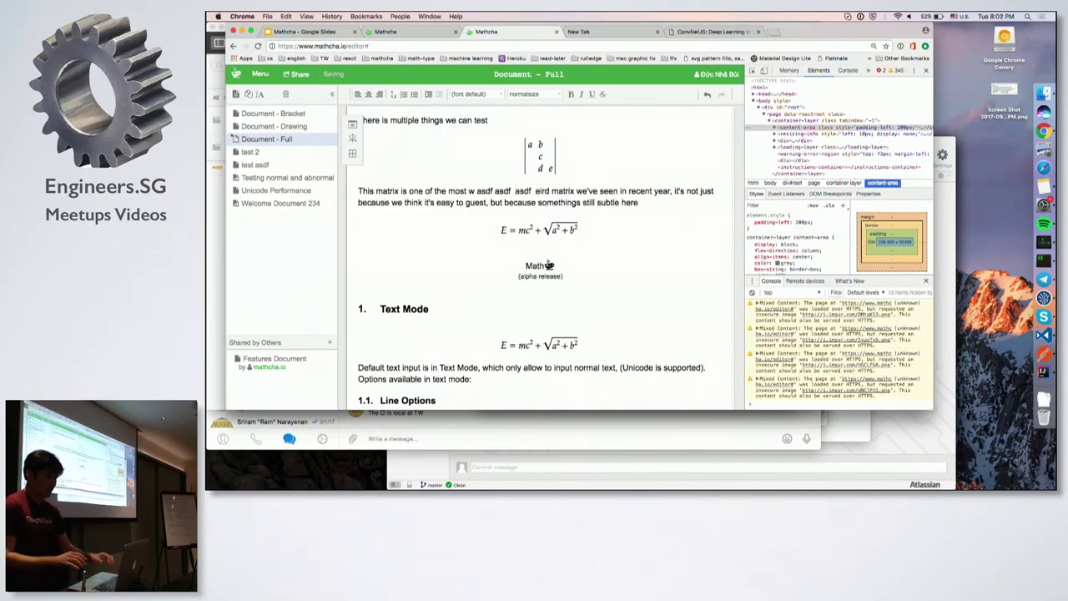
text( sasdf asdf)
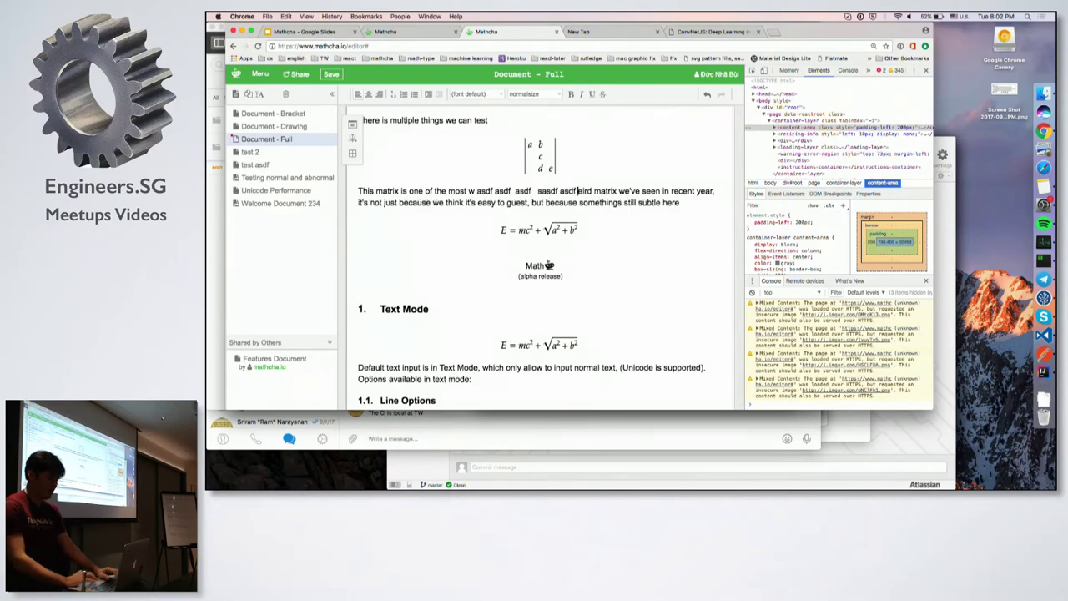
Add 'asdf asdf asdf asdf asdf asdf asdf' before 'Default' in the Text Mode paragraph.
scroll(548, 265, down, 15)
scroll(548, 265, up, 6)
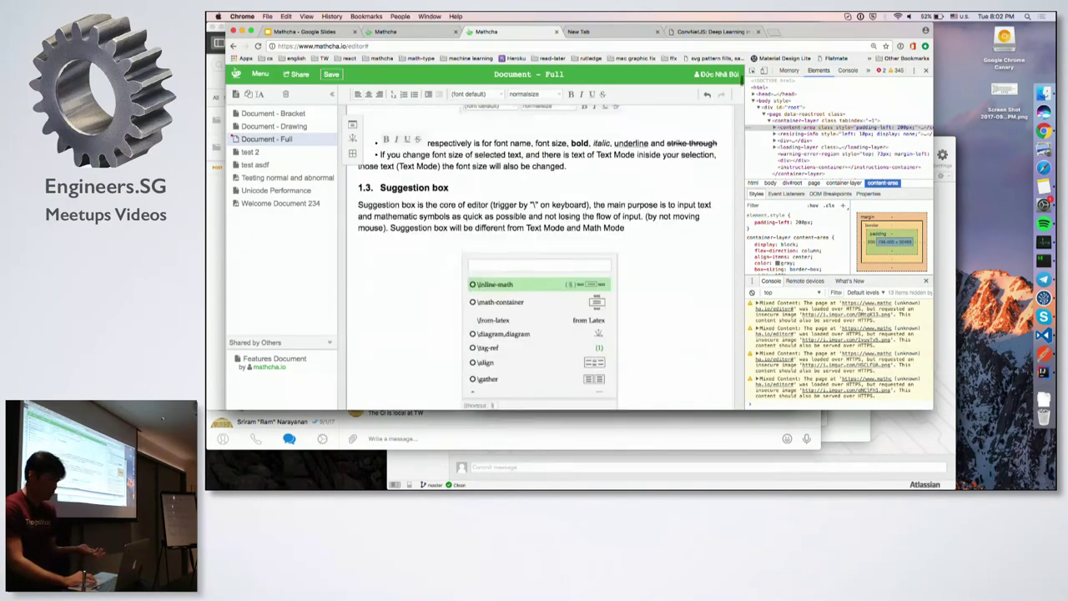
scroll(475, 264, up, 5)
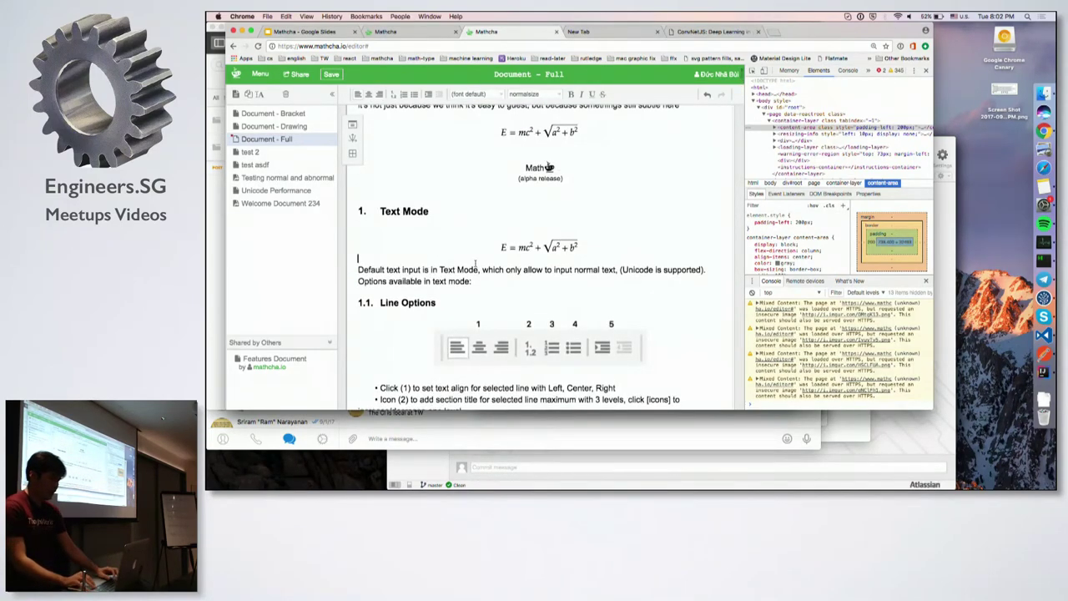
text(asdf asdf asdf asdf asdf asdf)
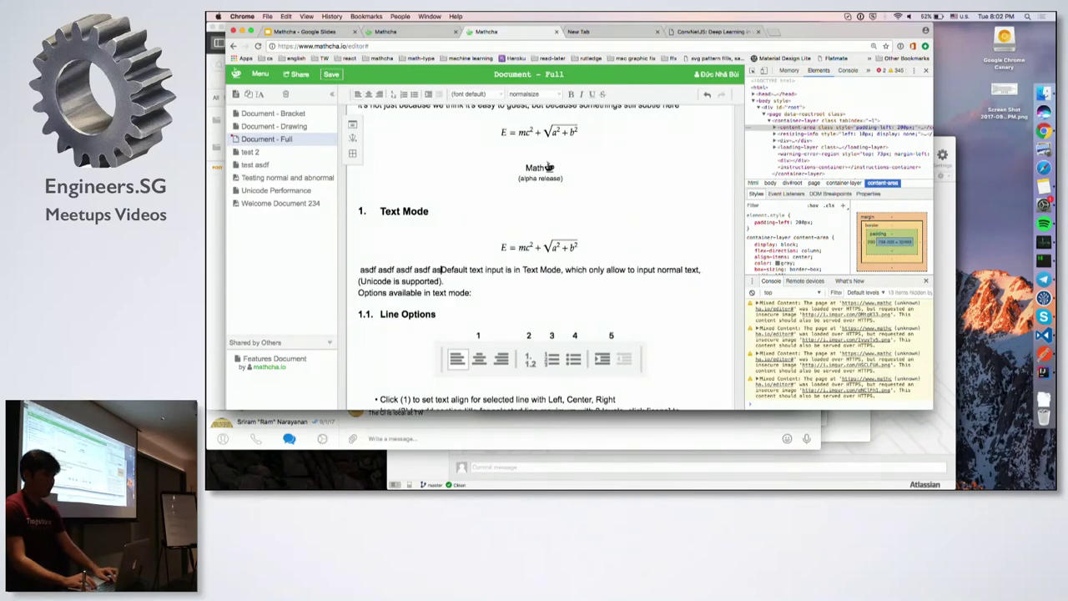
text( asdf)
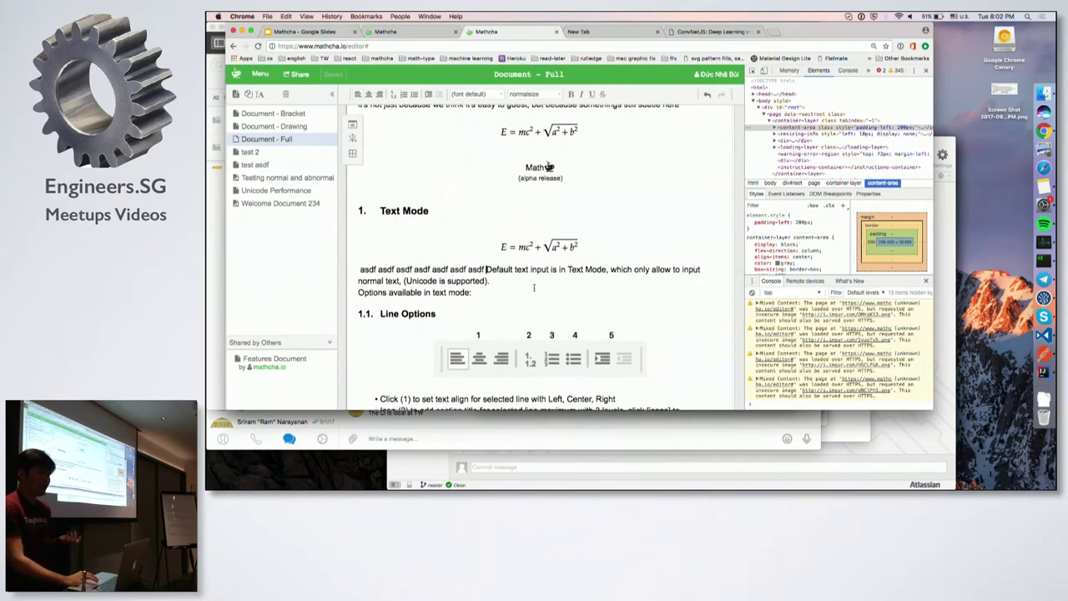
scroll(535, 287, down, 15)
scroll(411, 346, down, 20)
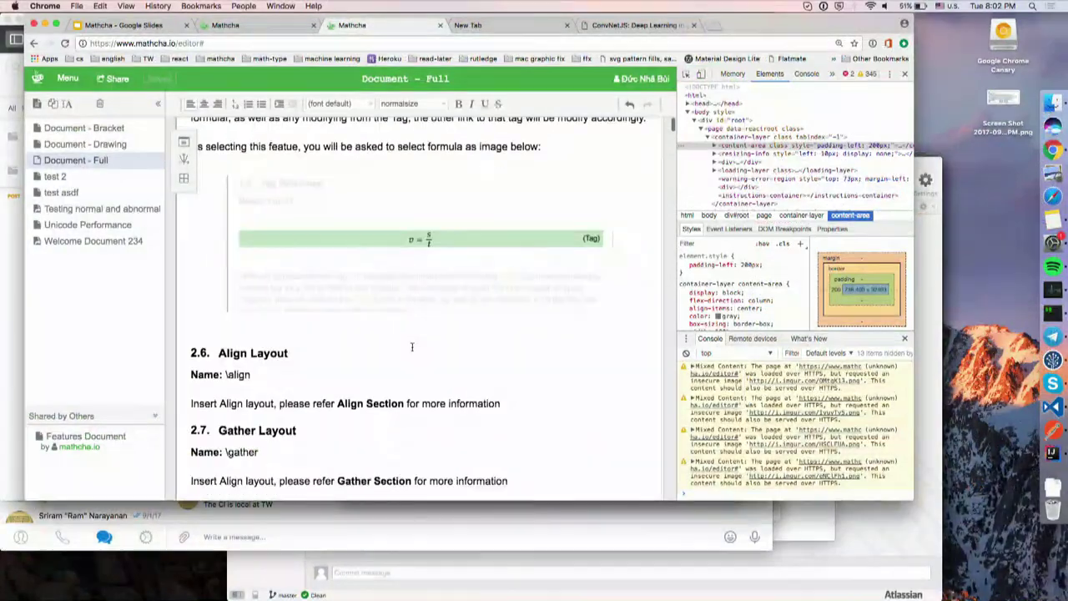
scroll(412, 346, down, 10)
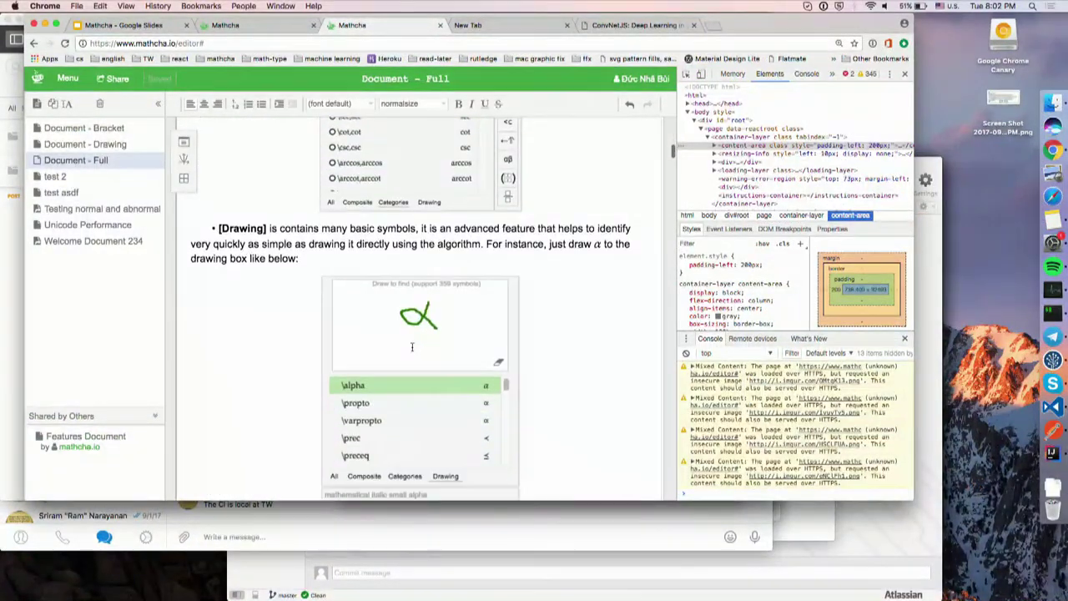
click(66, 78)
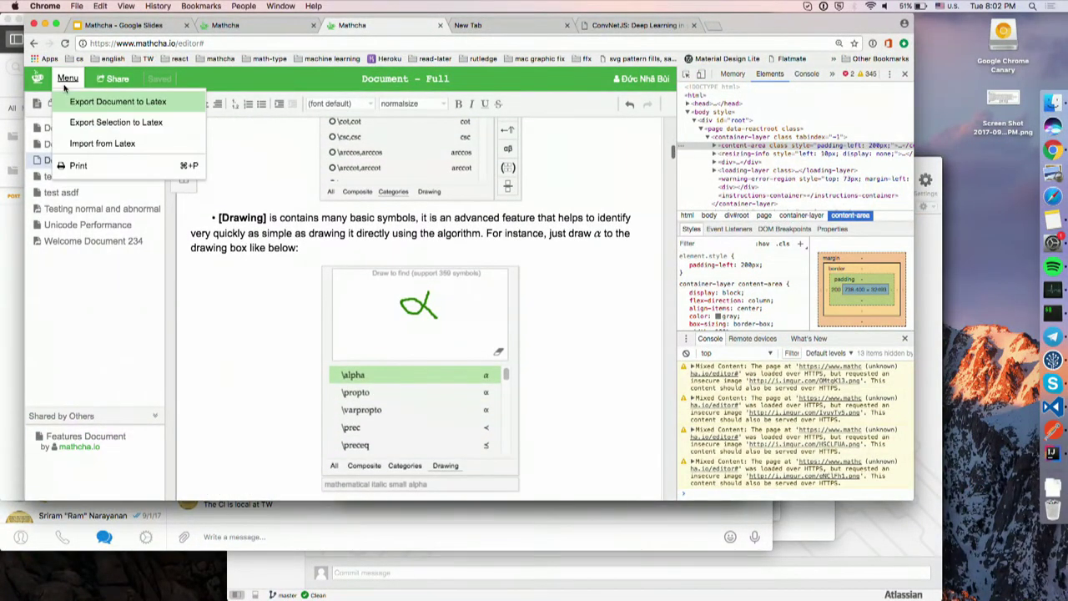
click(92, 163)
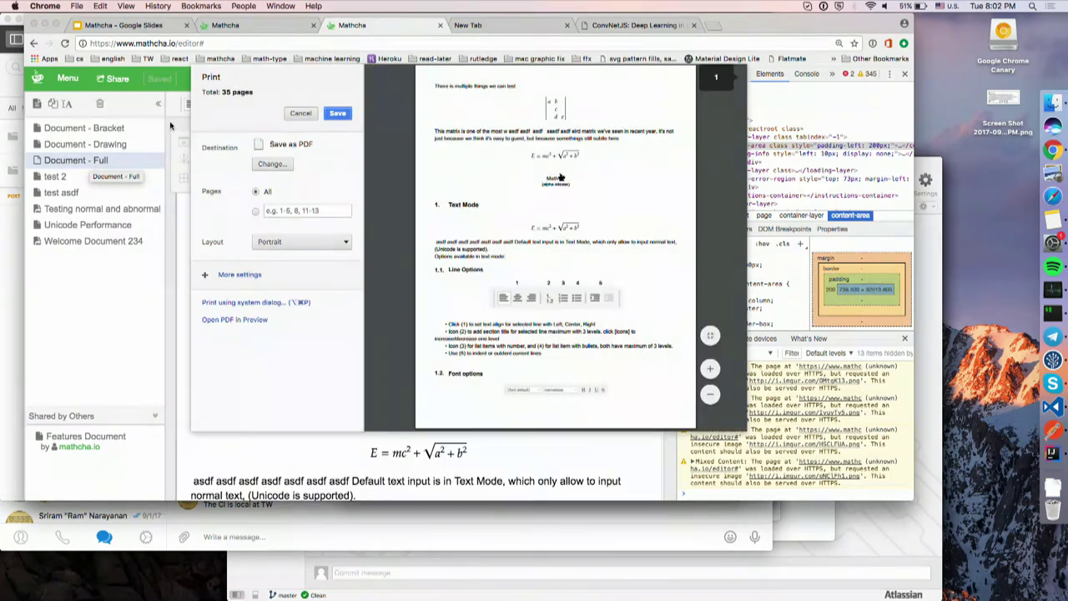
click(292, 116)
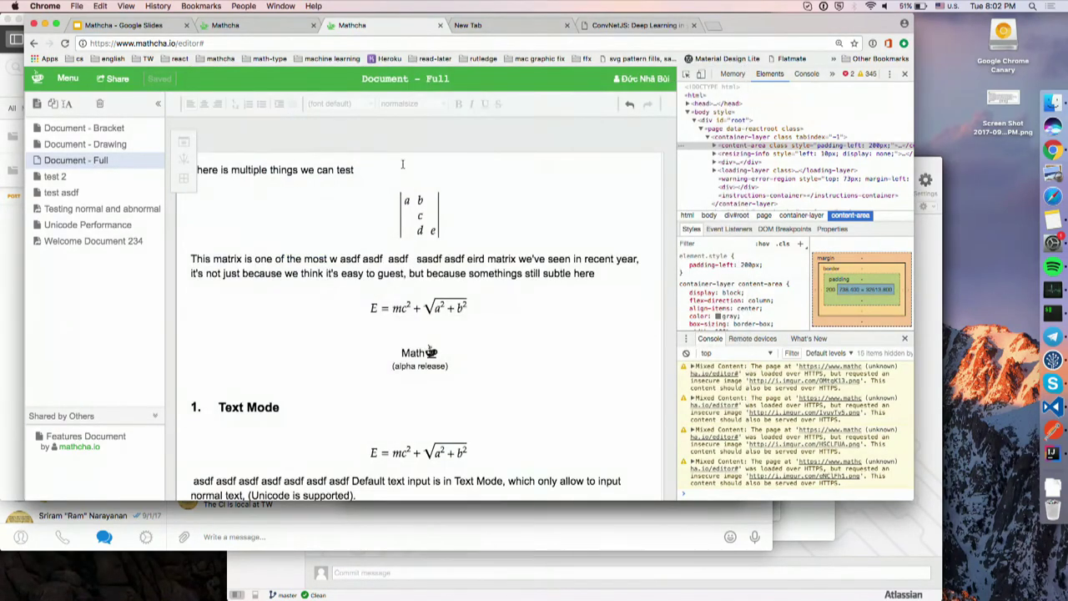
scroll(403, 164, down, 5)
click(418, 212)
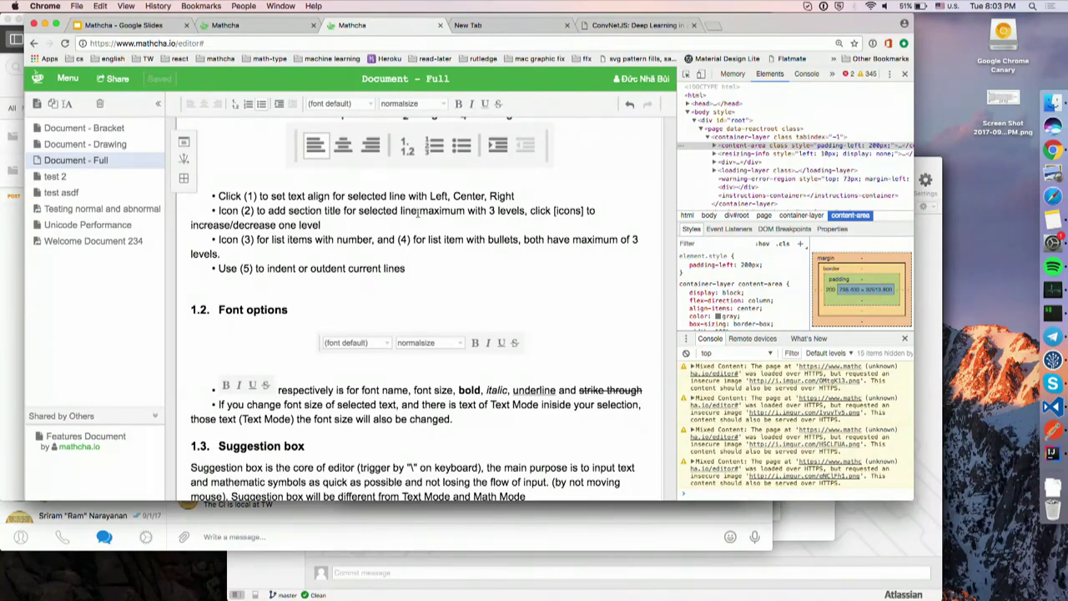
click(417, 213)
key(backslash)
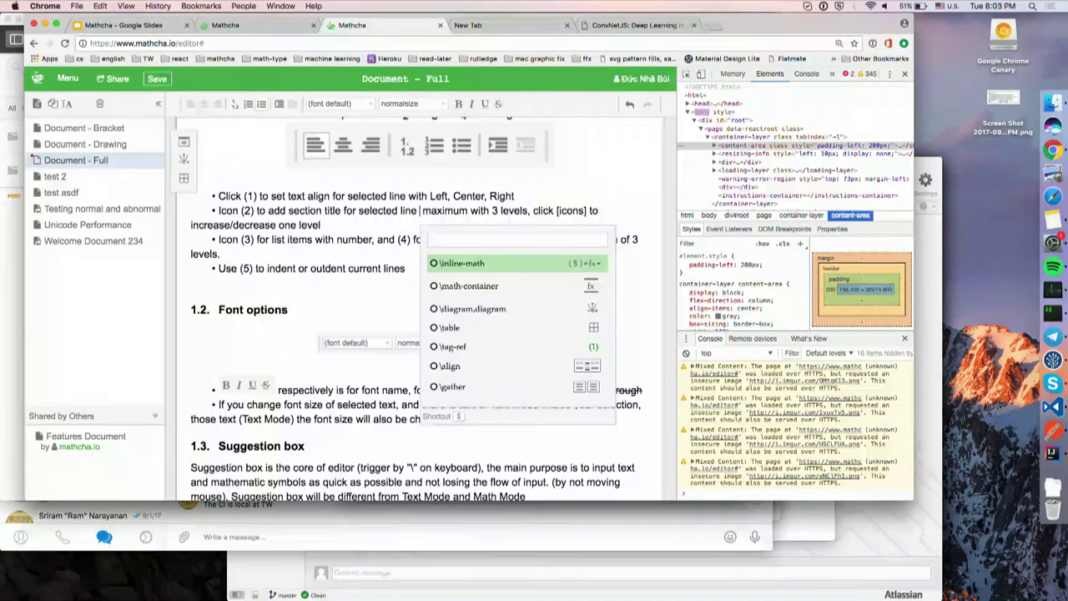
Insert an empty math container after the line and browse its backslash symbol suggestions.
key(Down)
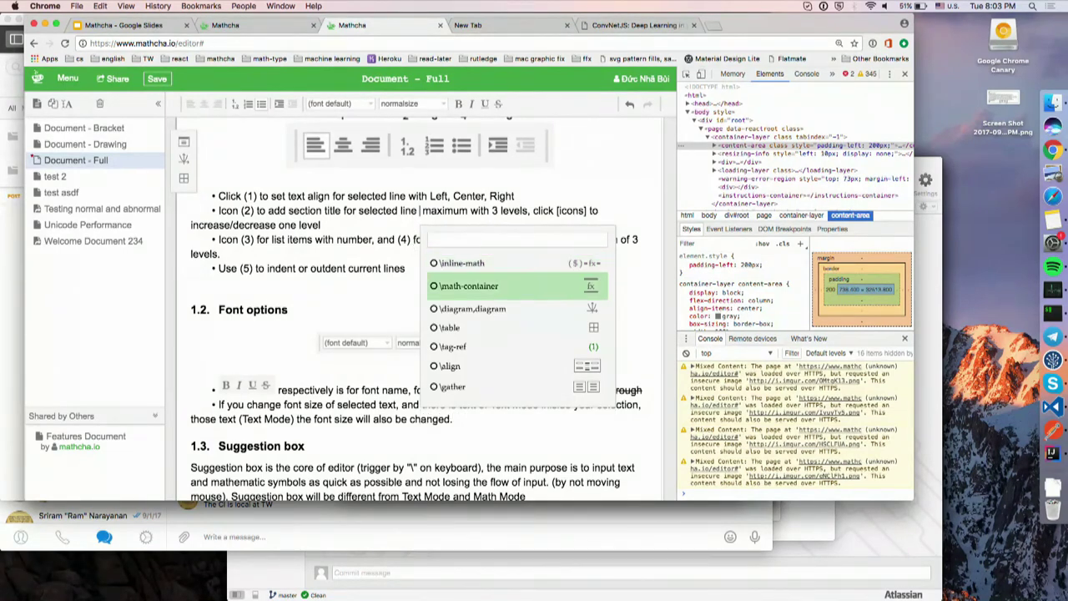
key(Return)
key(backslash)
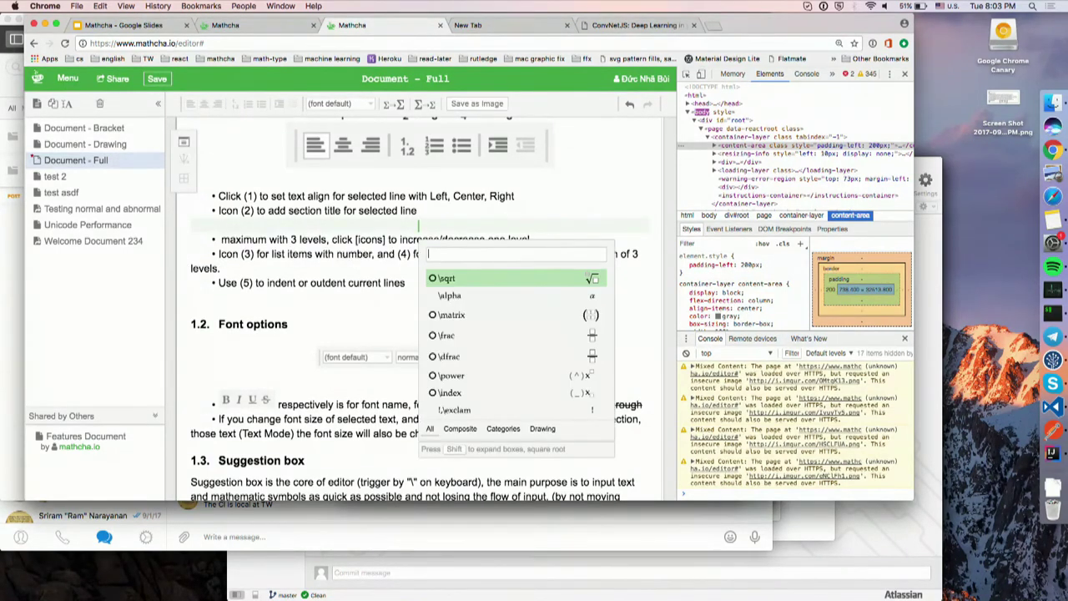
scroll(492, 383, down, 5)
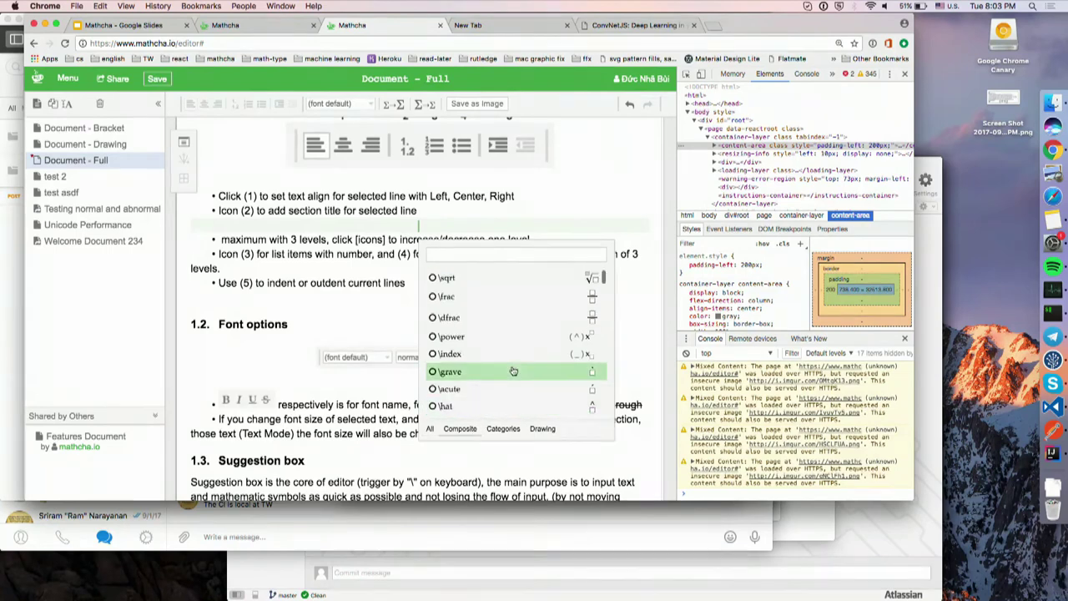
scroll(513, 370, down, 6)
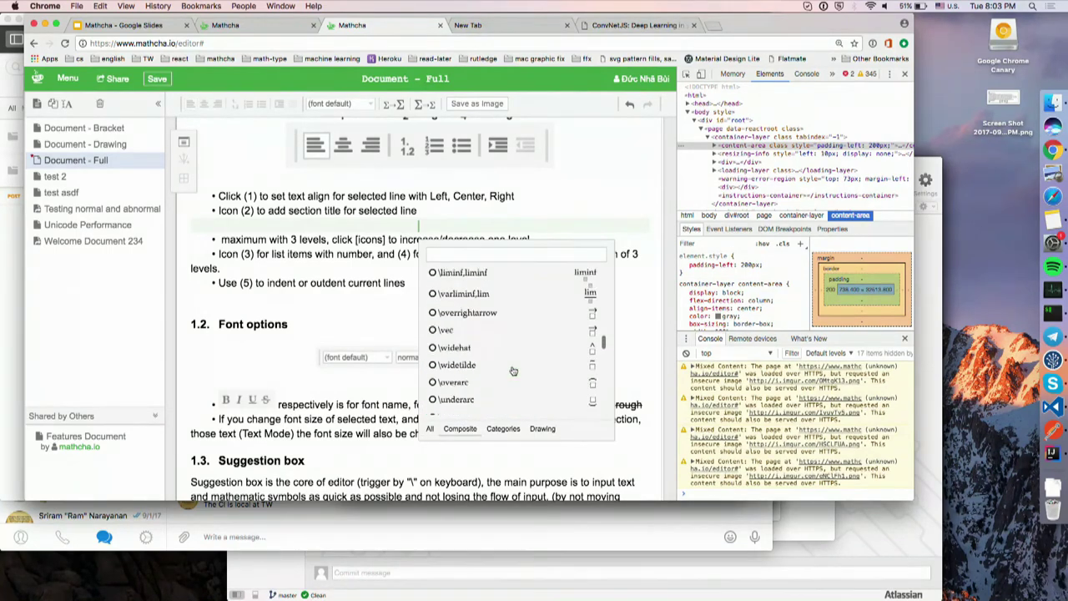
scroll(513, 370, down, 1)
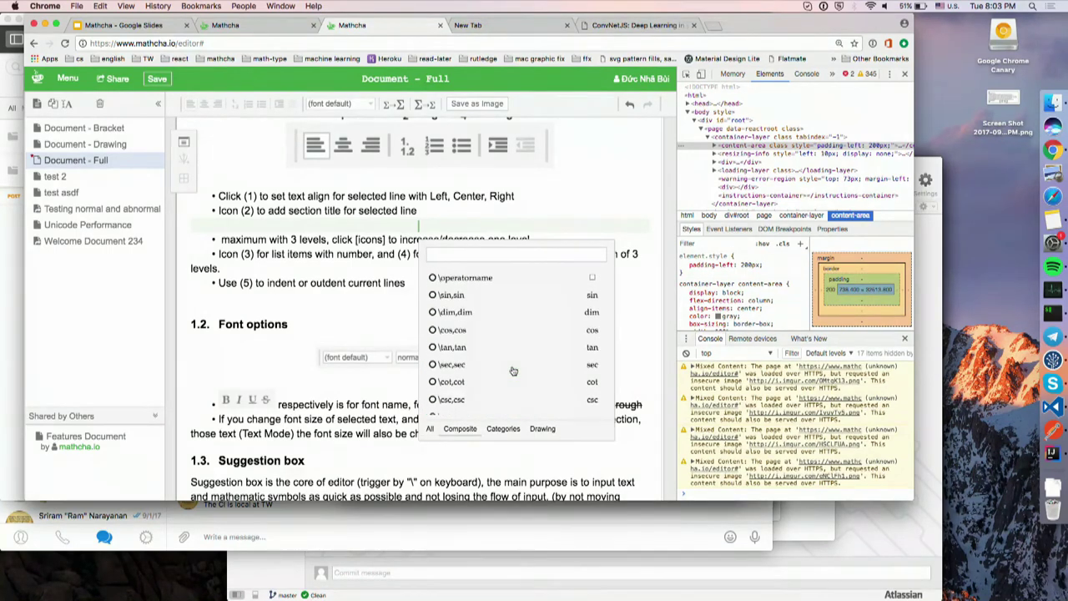
scroll(513, 370, down, 6)
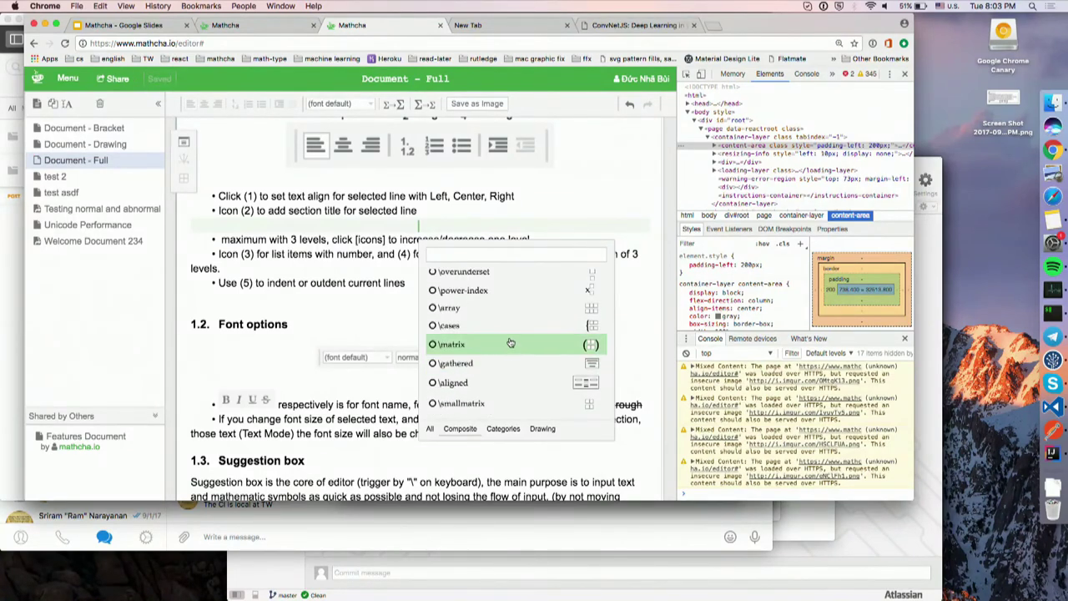
Dismiss the symbol suggestion box without inserting any symbol, then activate the element picker.
scroll(509, 342, up, 5)
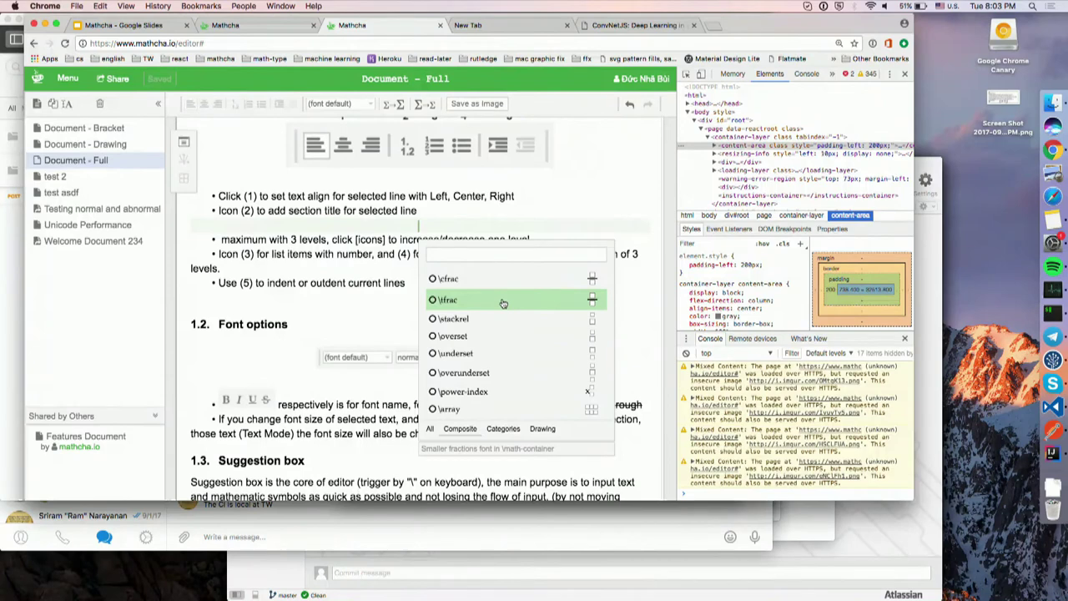
scroll(503, 315, up, 3)
scroll(503, 315, up, 5)
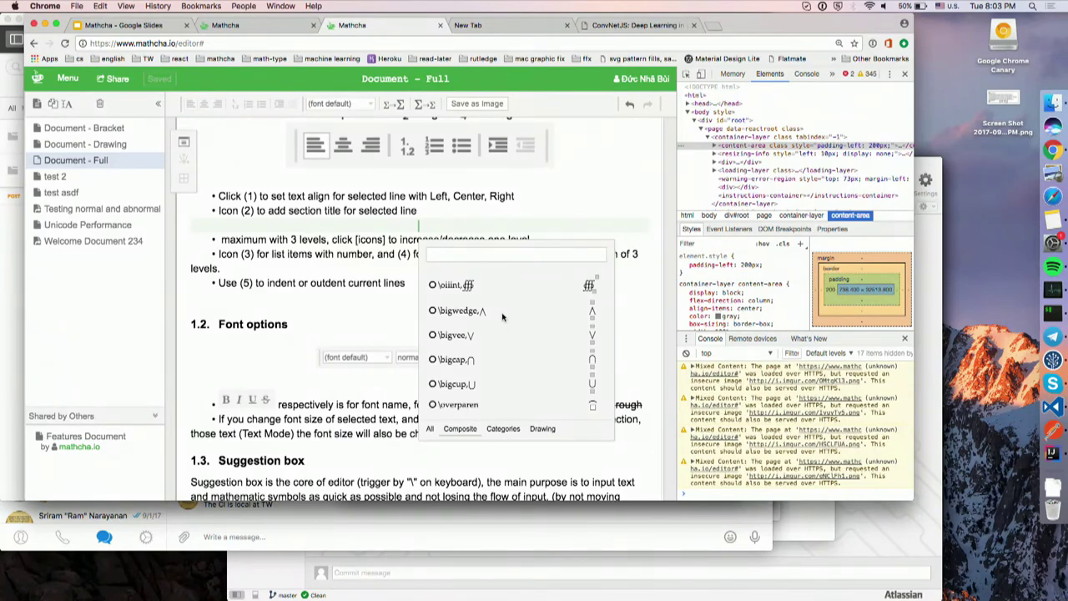
click(449, 214)
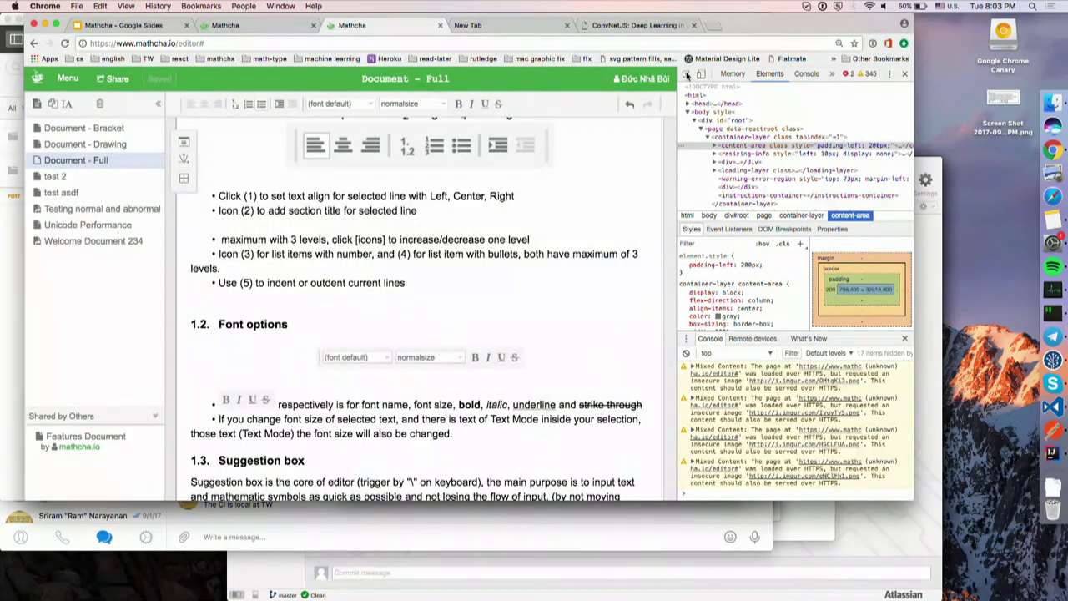
click(686, 74)
Inspect the editor's root-editor, baseline and align-left line nodes in DevTools, enlarging the inspector.
click(584, 180)
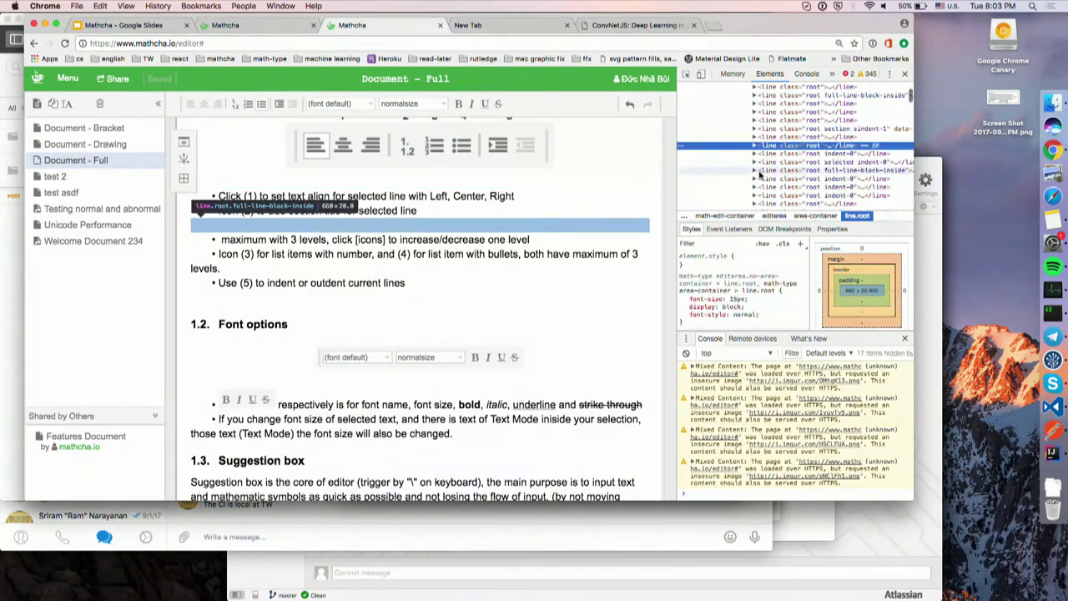
scroll(761, 159, up, 4)
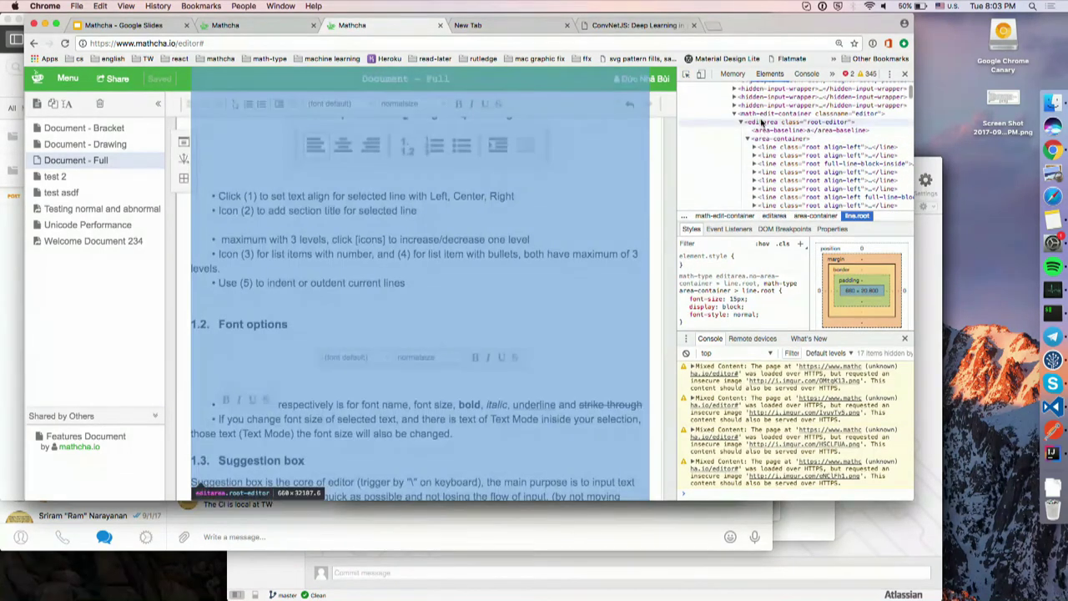
click(762, 122)
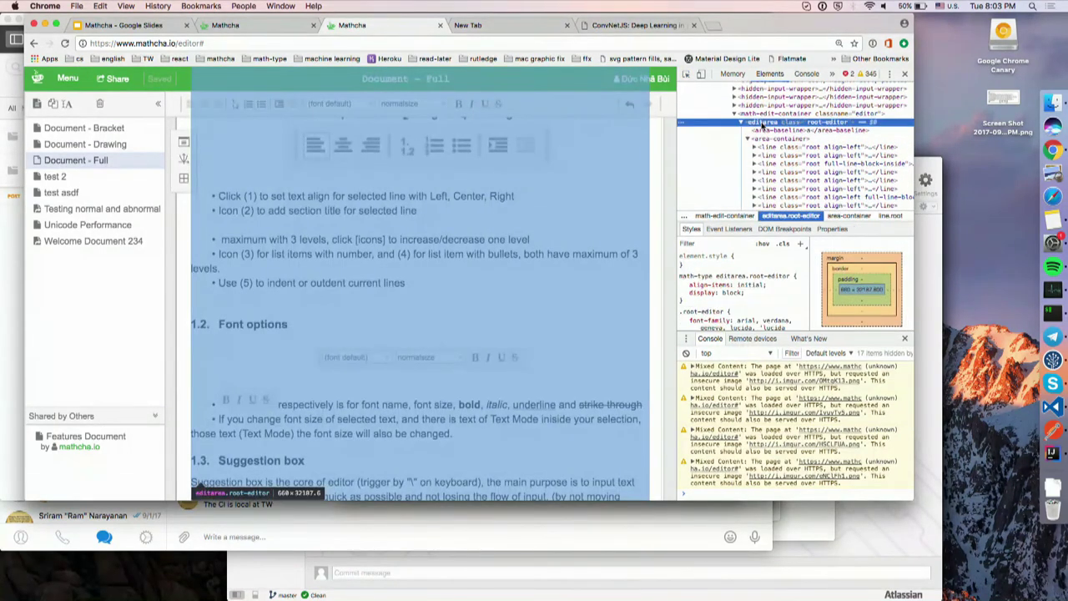
click(798, 132)
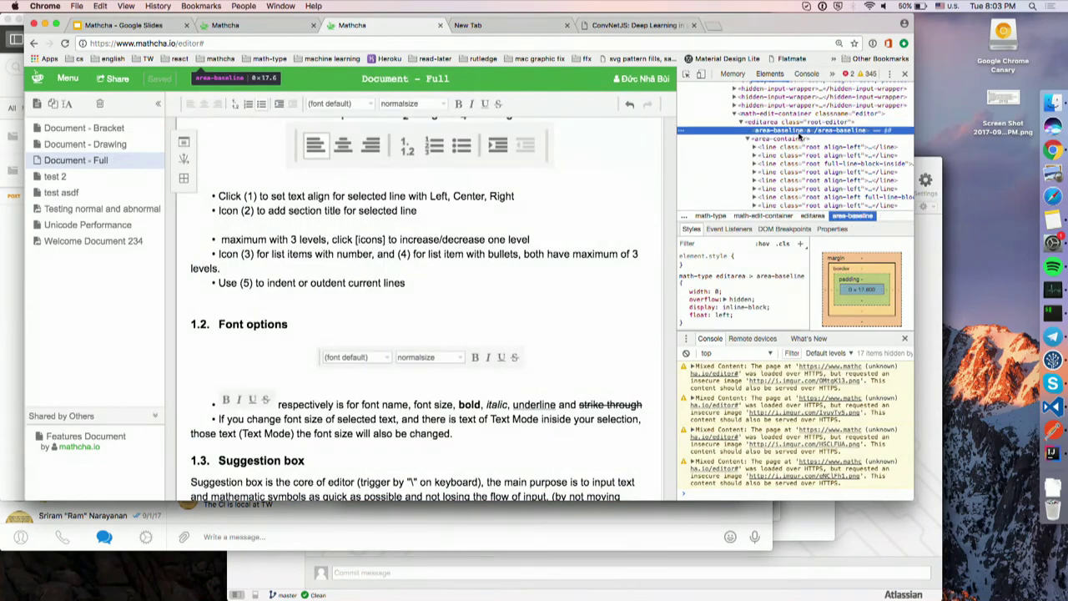
key(super+equal)
key(super+equal)
key(super+equal)
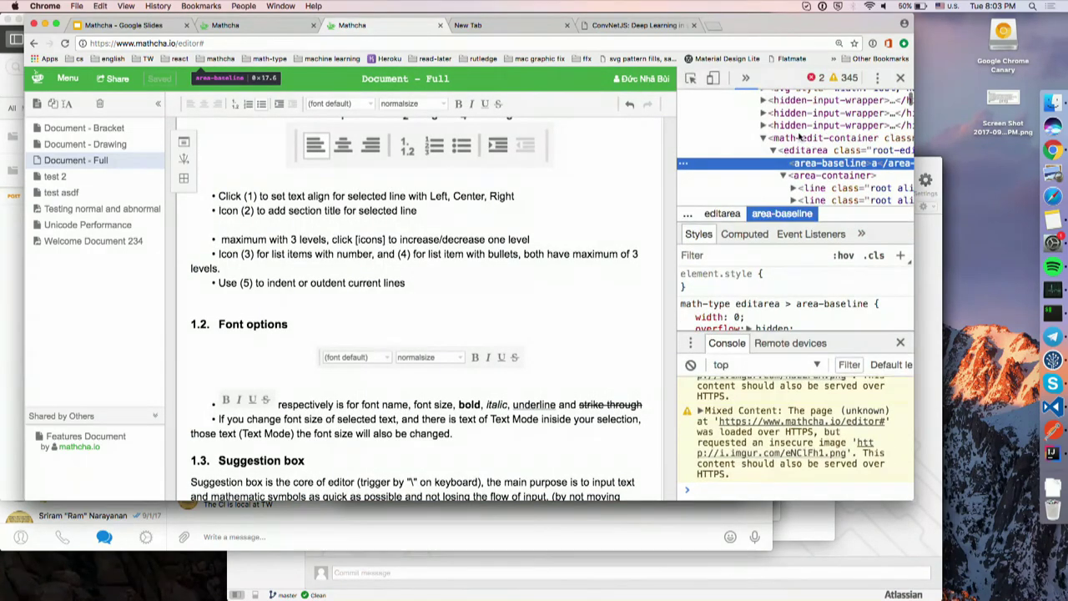
drag(839, 209, 840, 269)
click(795, 150)
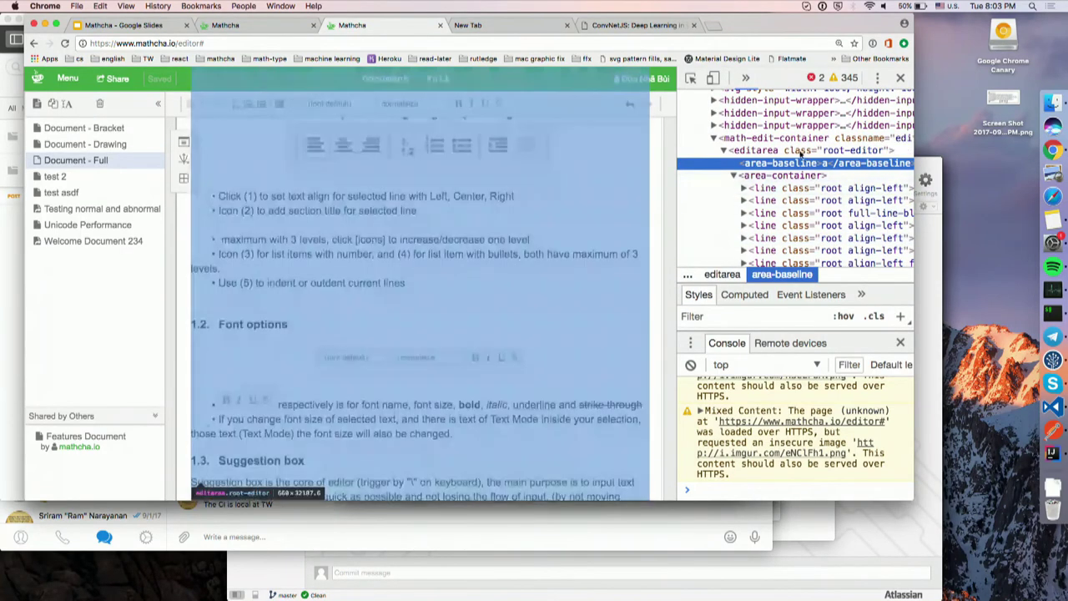
scroll(795, 148, down, 1)
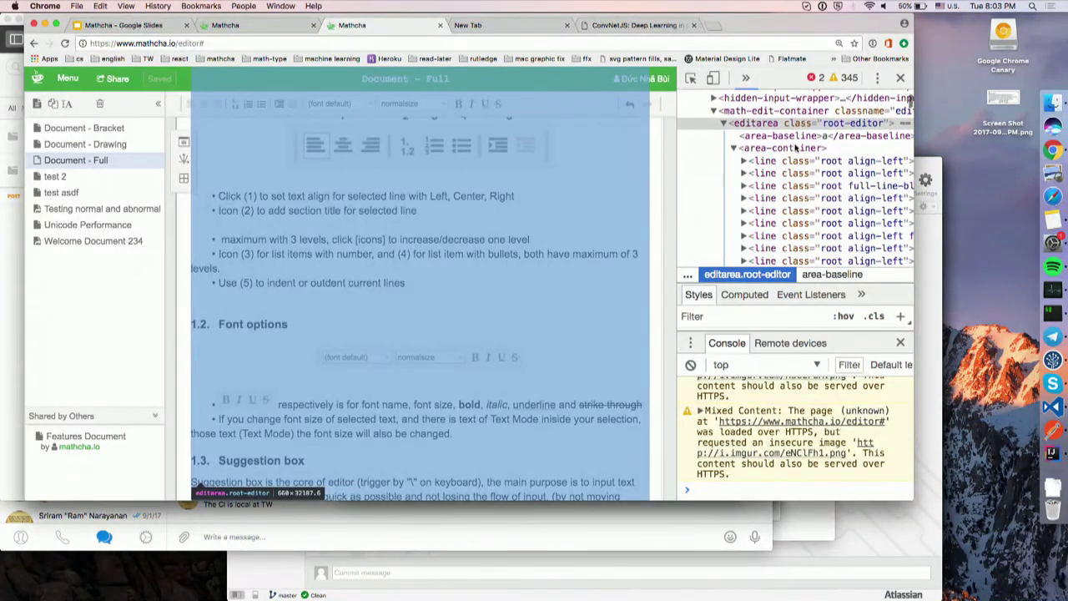
click(795, 158)
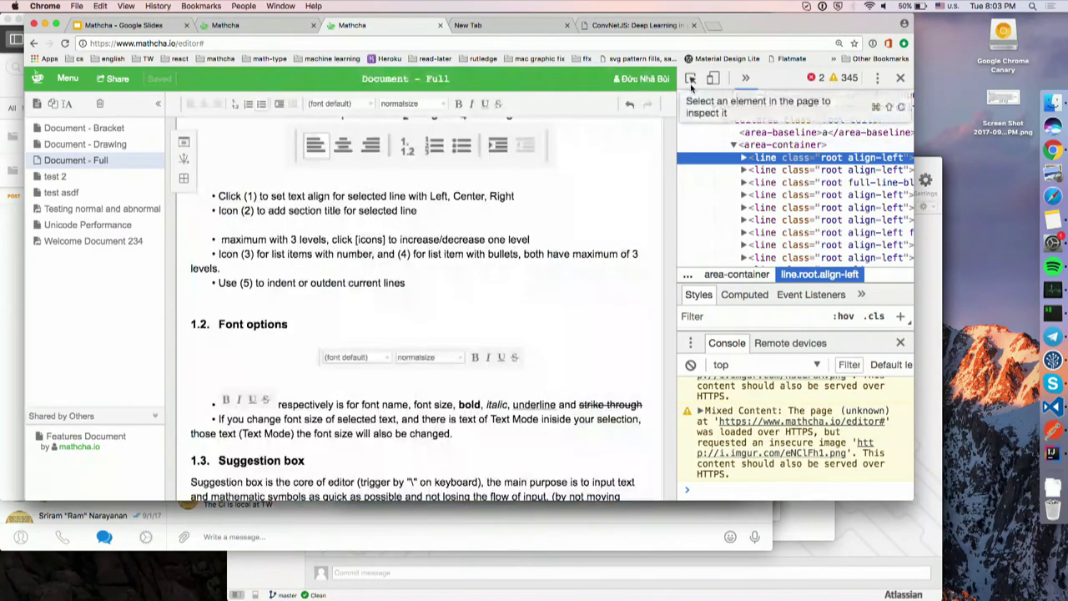
Inspect the Click (1) text-align bullet line and expand its block children.
click(690, 78)
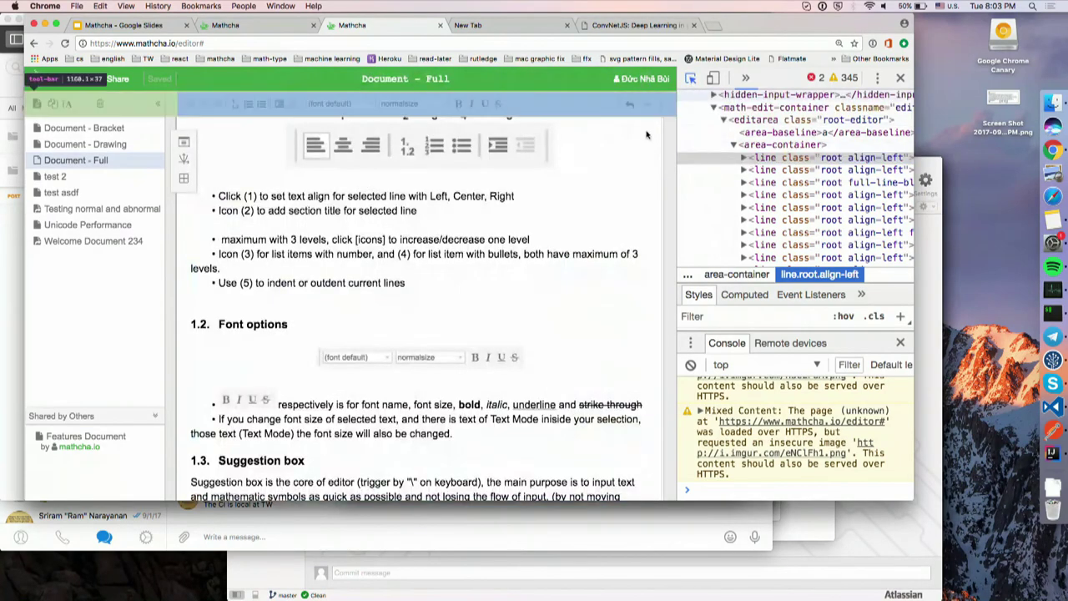
click(610, 200)
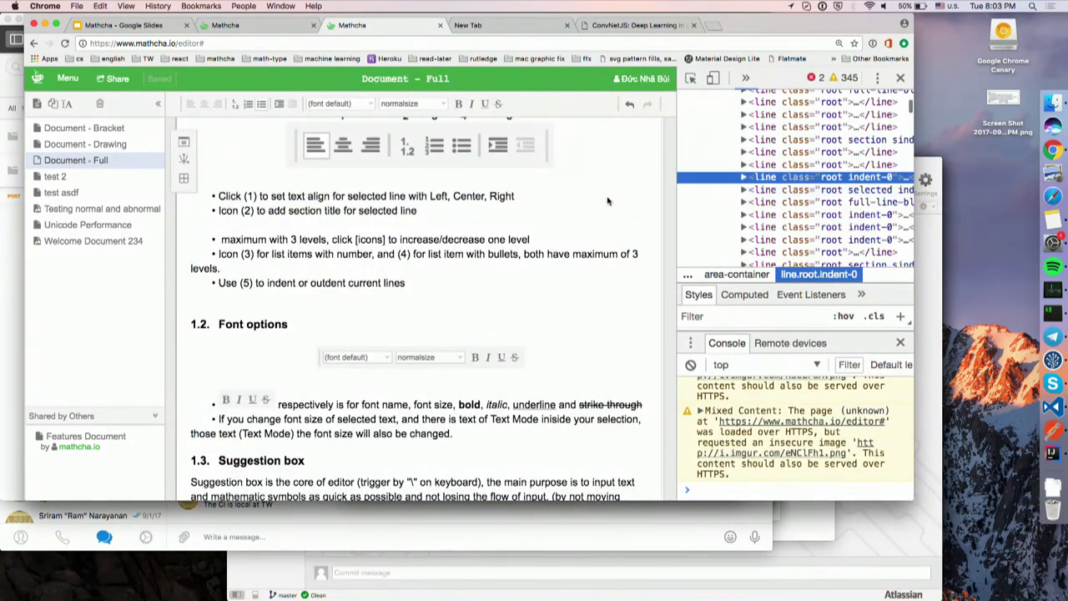
click(741, 178)
scroll(751, 182, down, 1)
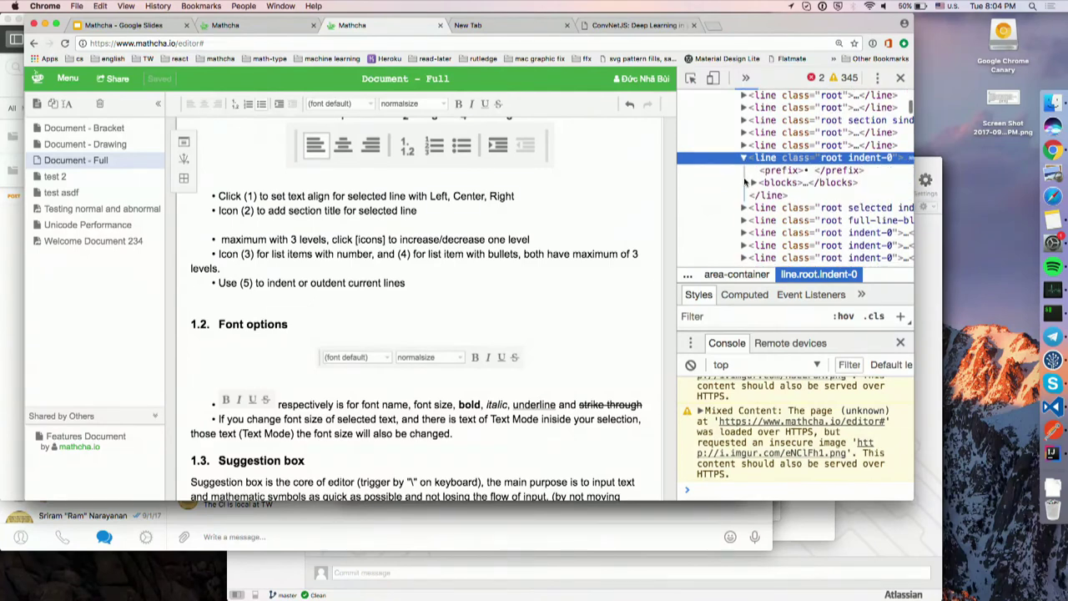
click(753, 183)
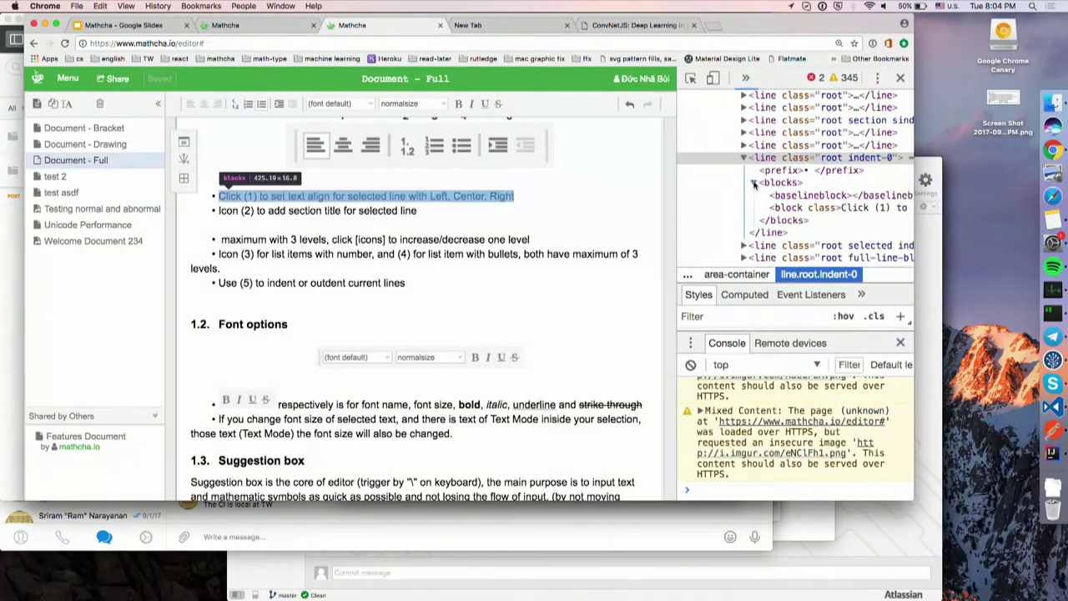
Insert inline math 'fx=' after the word 'selected' and inspect the new compositeblock node.
click(386, 196)
key(ctrl+m)
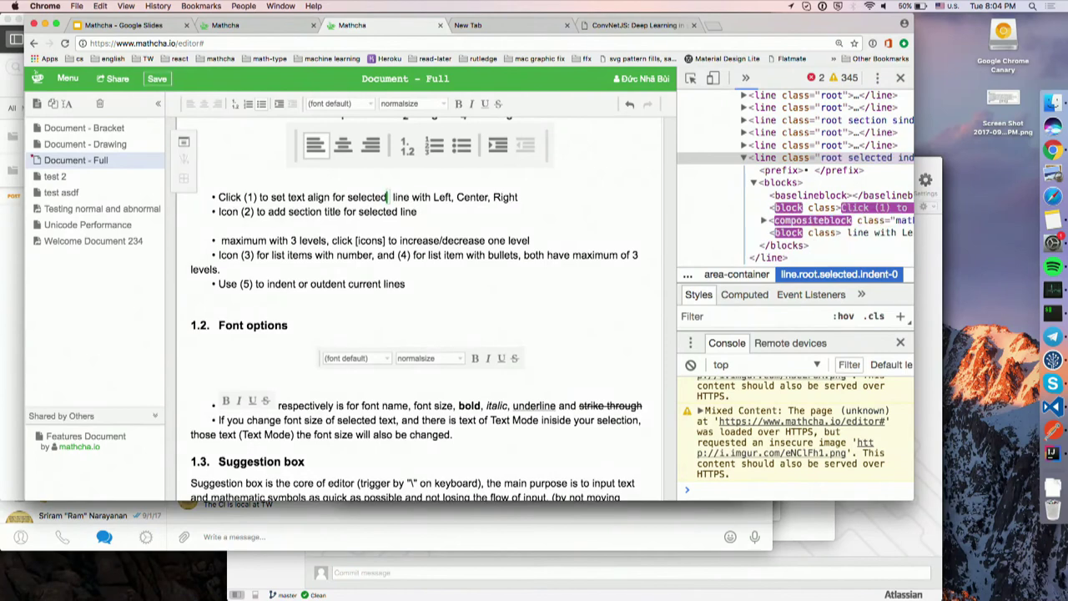
text(fx=)
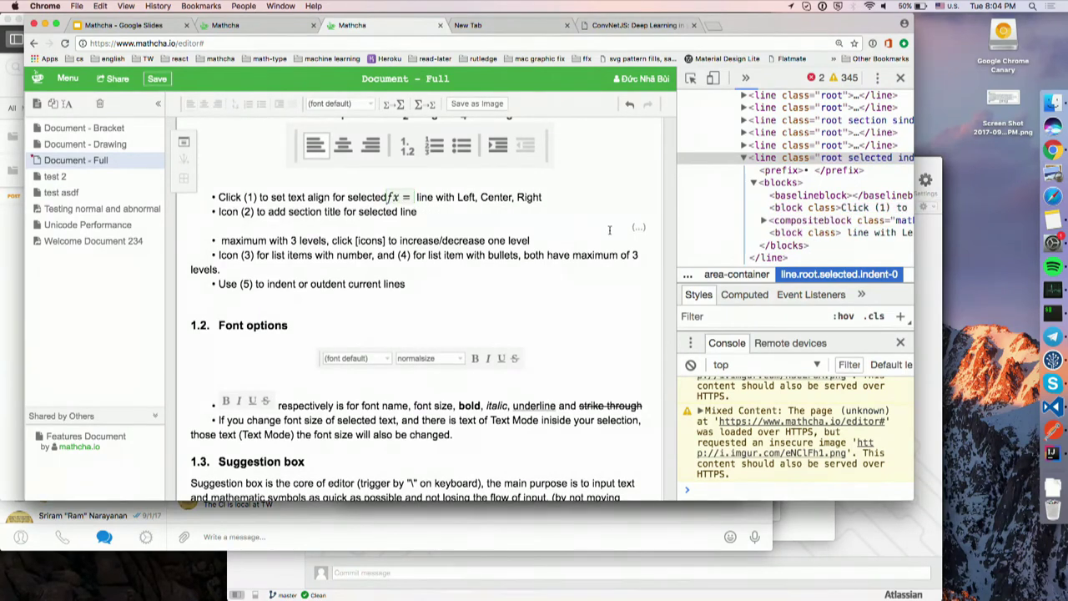
click(763, 220)
scroll(792, 218, down, 1)
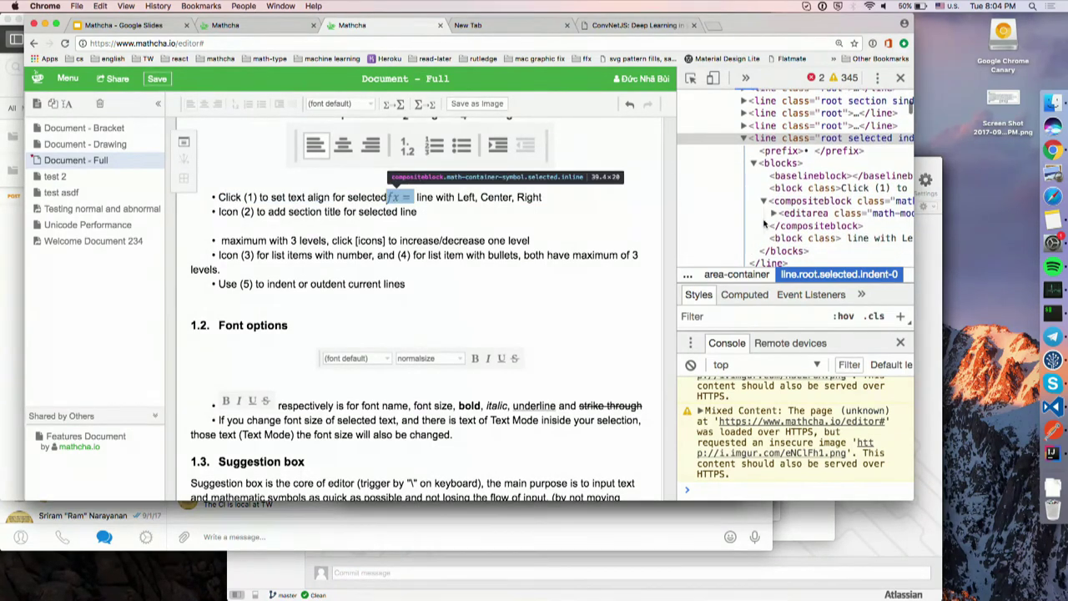
click(796, 214)
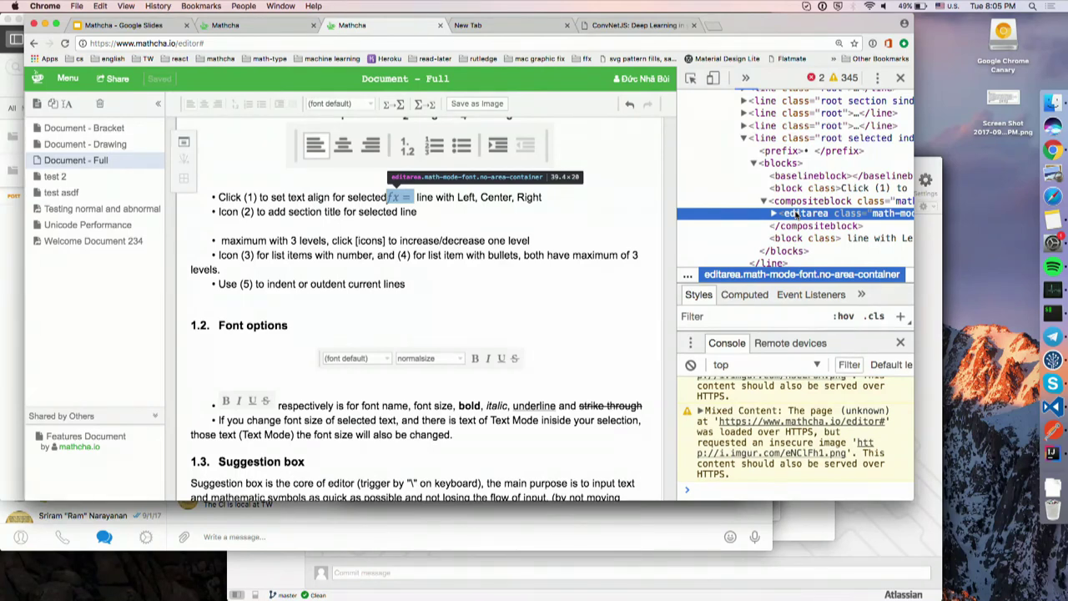
Let the Full document autosave with its fx = expression, then switch to Visual Studio Code.
key(super+Tab)
key(super+Tab)
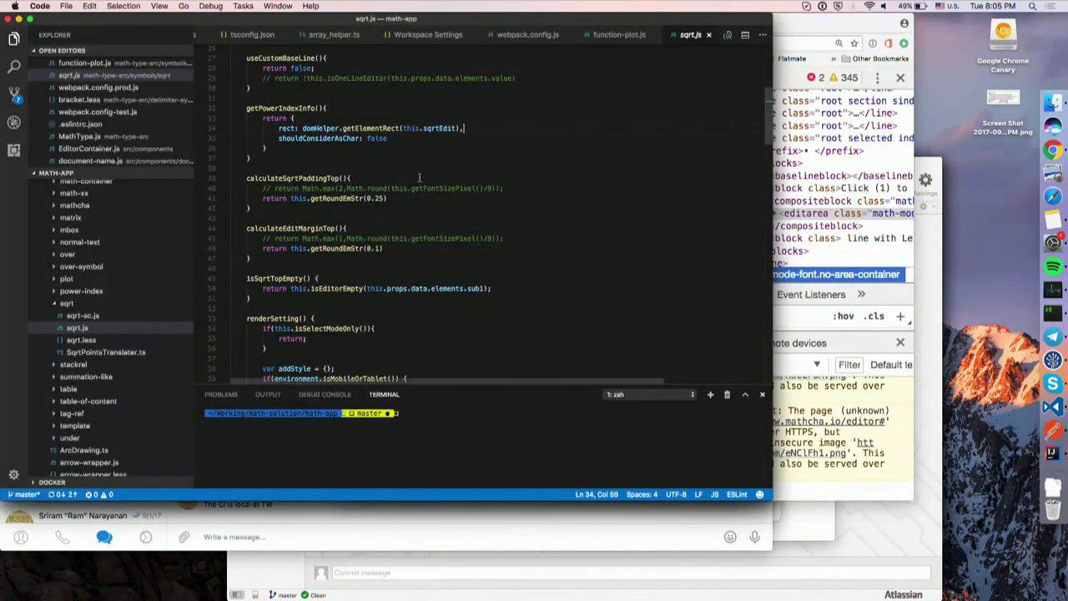
Open math-mode-grammar.pegjs in VS Code by quick-searching 'gram'.
click(420, 177)
key(super+p)
text(gr)
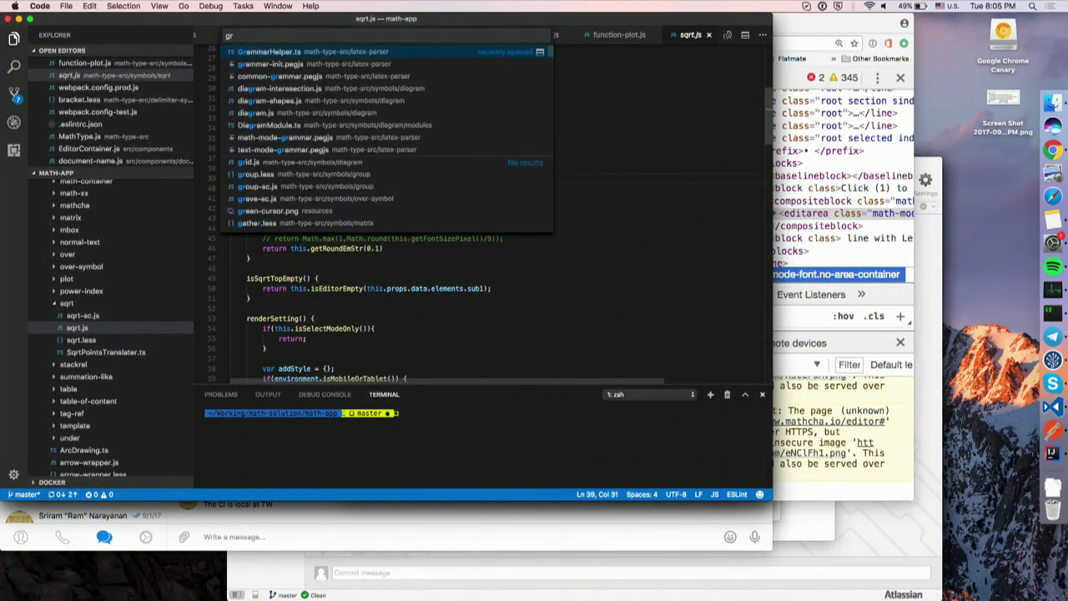
text(am)
key(Down)
key(Down)
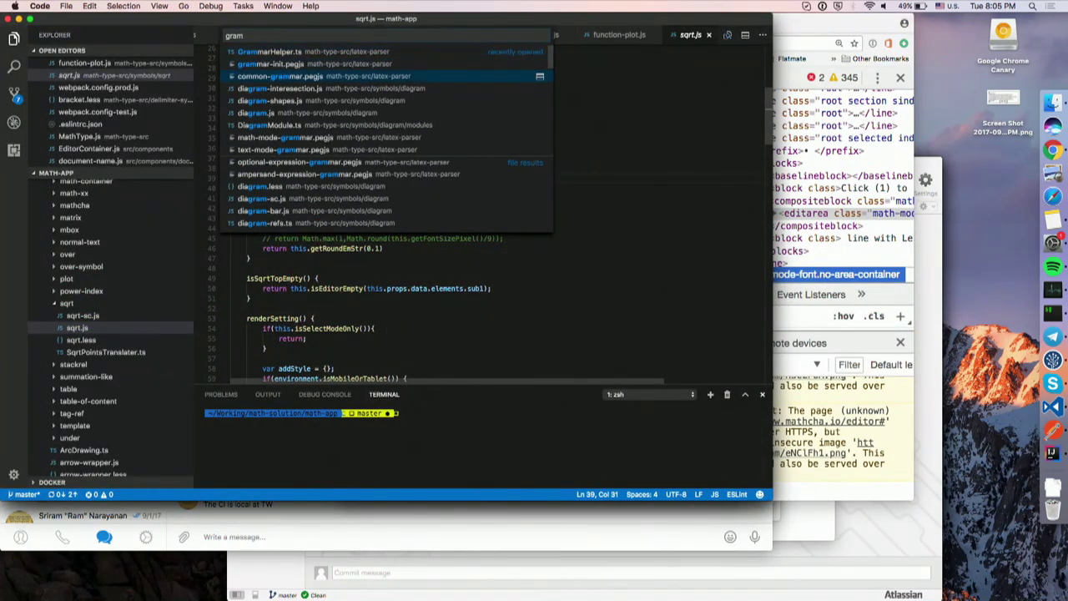
key(Down)
key(Down)
key(Down)
key(Down)
key(Down)
key(Return)
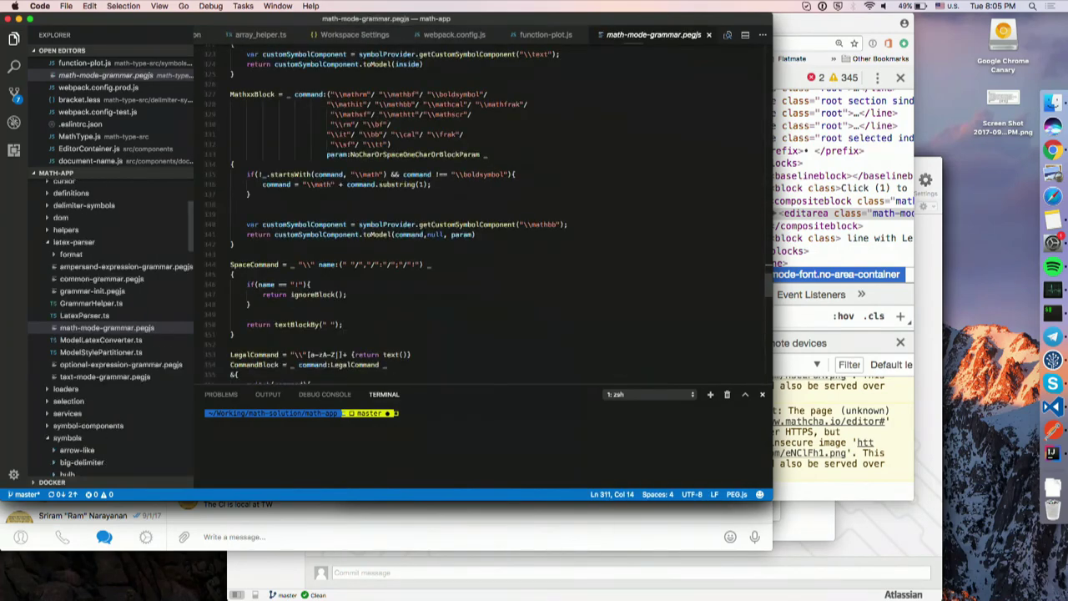
scroll(434, 194, down, 20)
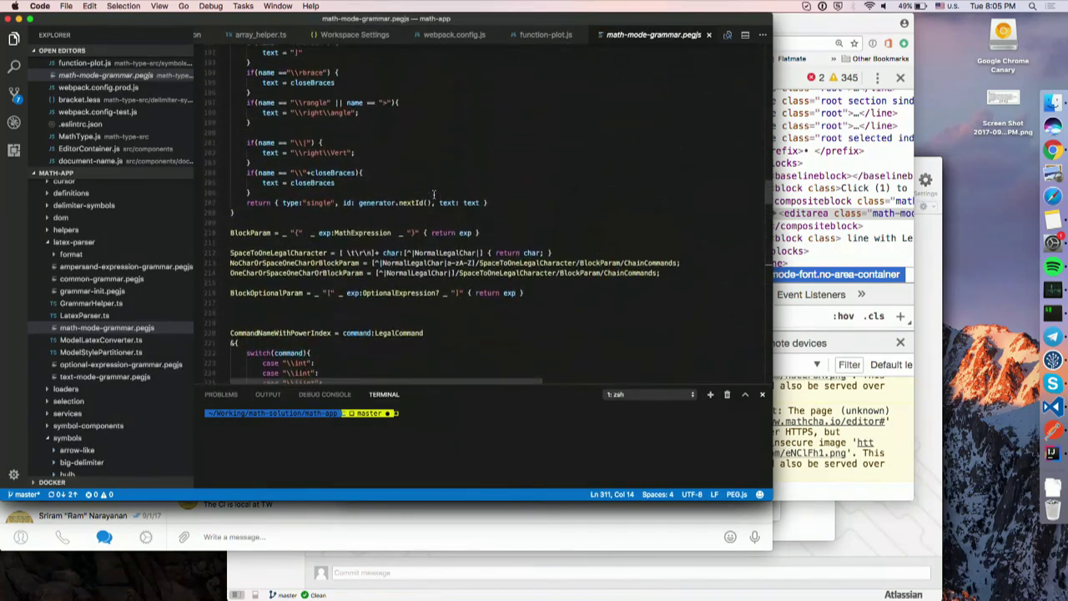
scroll(434, 194, up, 20)
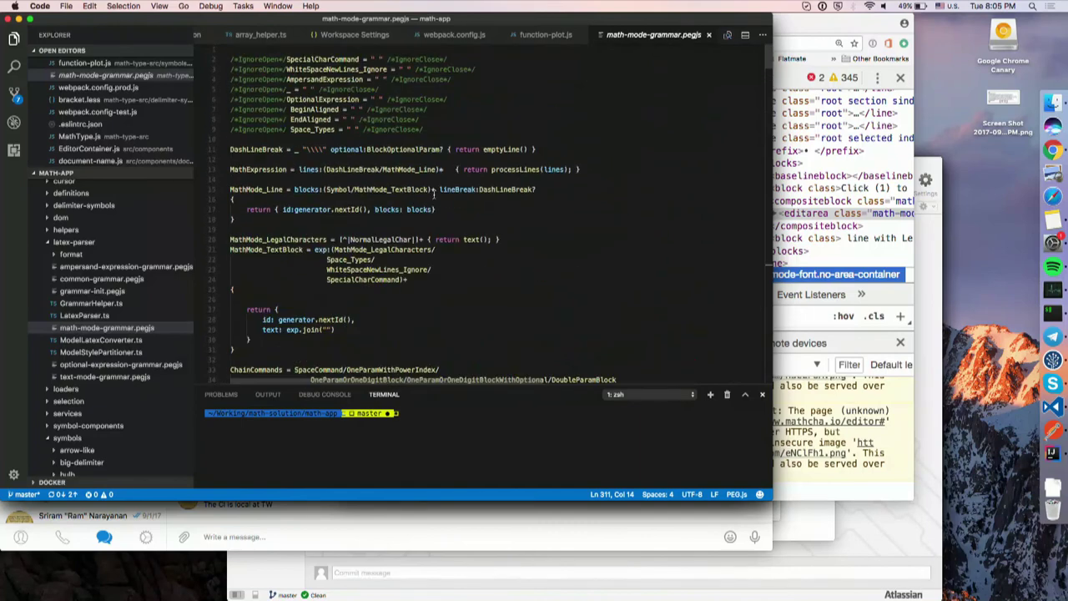
Open GrammarHelper.ts and grammar-init.pegjs, then return to Mathcha in Chrome.
click(140, 305)
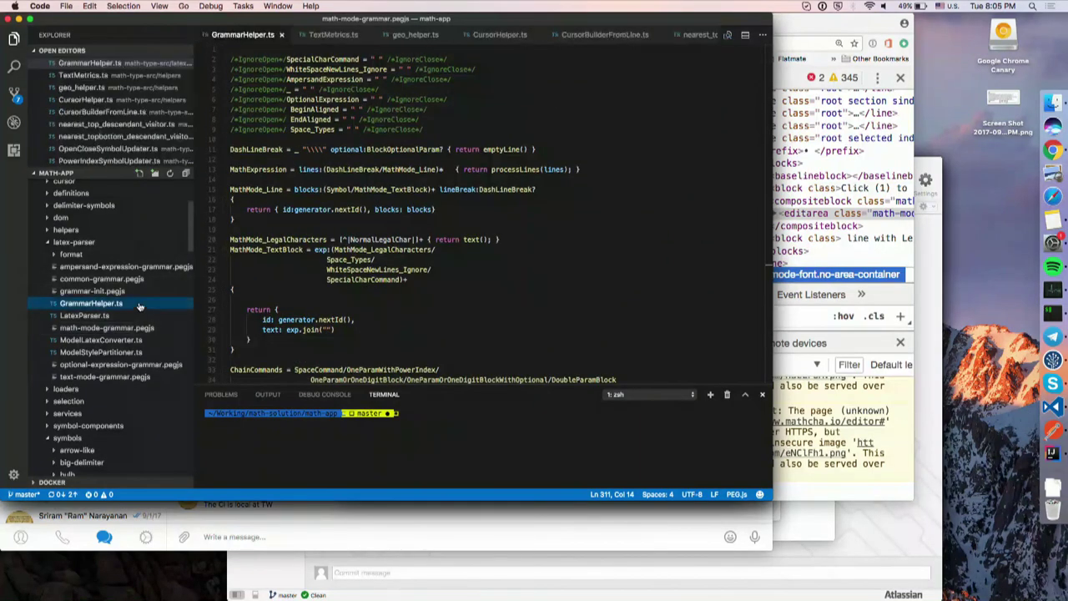
click(127, 291)
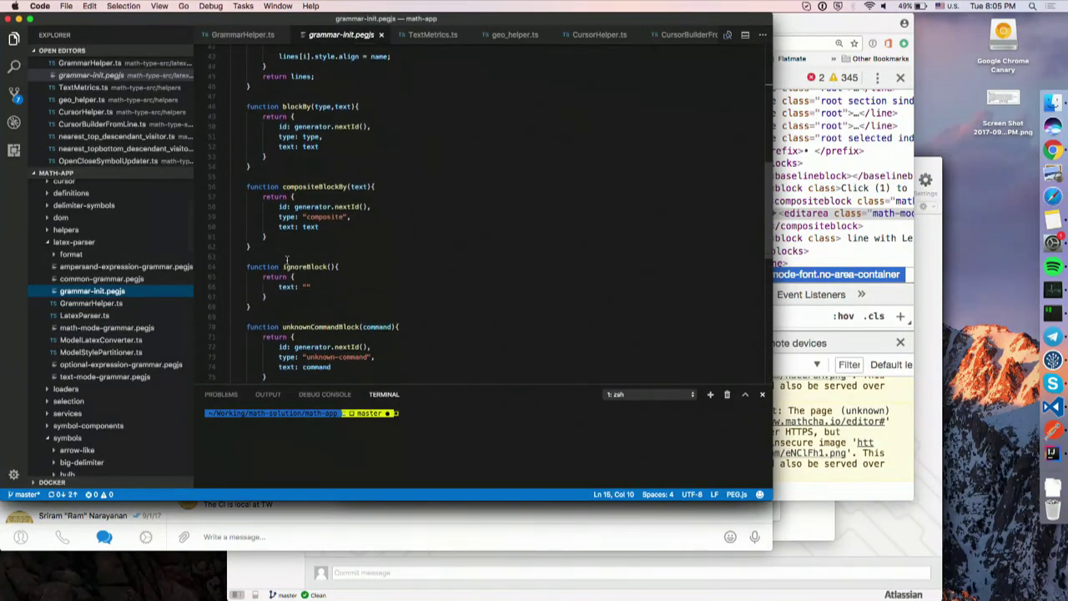
scroll(286, 261, down, 2)
key(super+Tab)
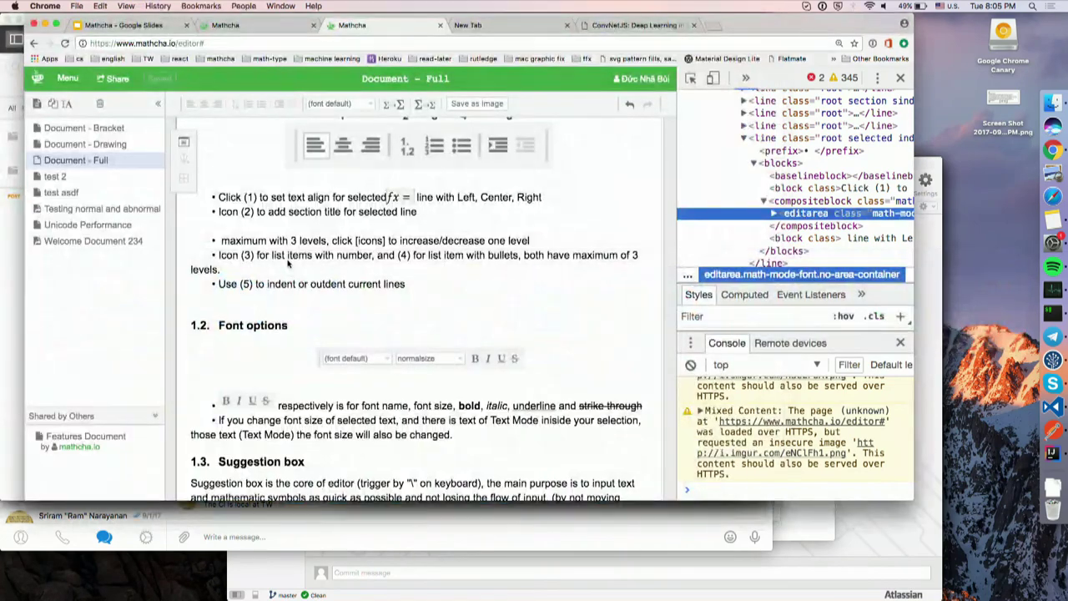